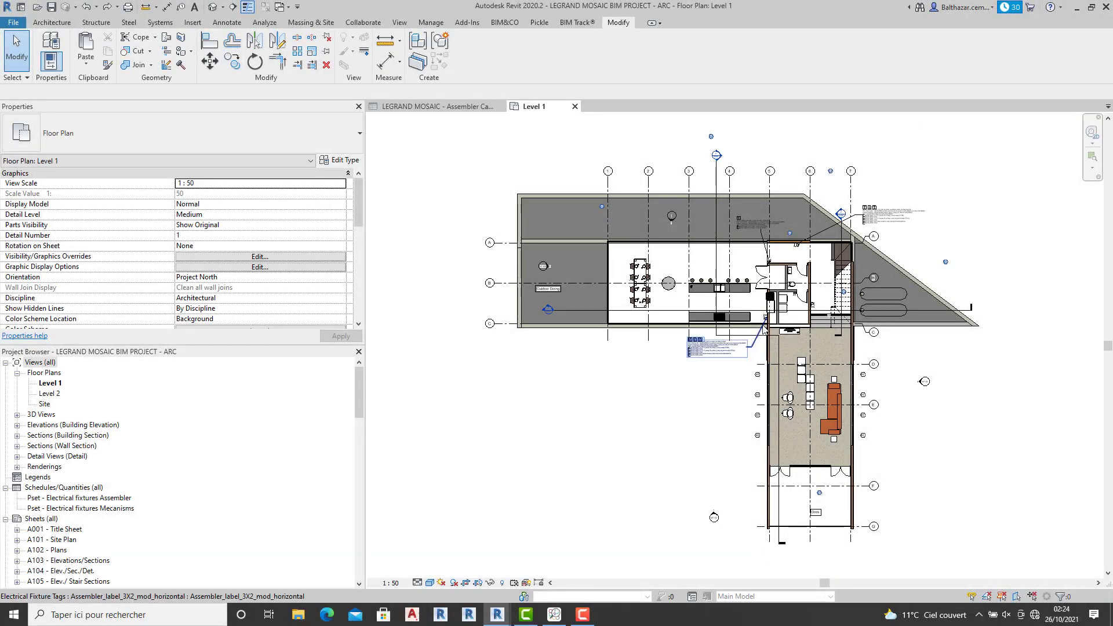
- Open the push-button switch fixture on the kitchen wall in the family editor
{"action": "scroll", "coordinate": [771, 322], "scroll_direction": "up", "scroll_amount": 2}
{"action": "scroll", "coordinate": [771, 322], "scroll_direction": "up", "scroll_amount": 3}
{"action": "scroll", "coordinate": [771, 322], "scroll_direction": "up", "scroll_amount": 2}
{"action": "scroll", "coordinate": [765, 330], "scroll_direction": "up", "scroll_amount": 2}
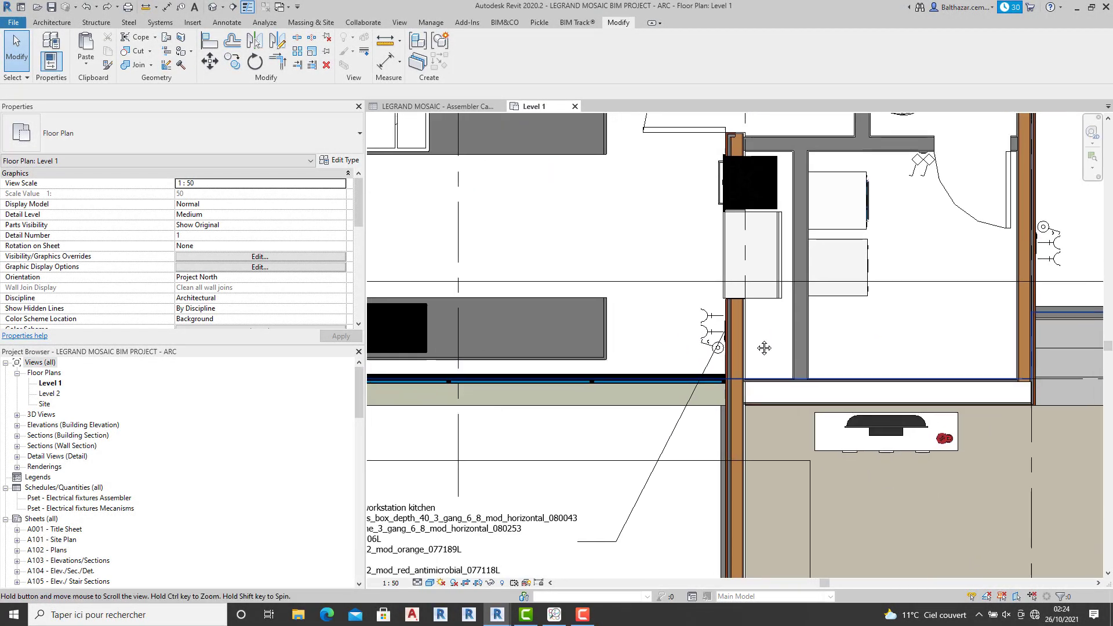
{"action": "scroll", "coordinate": [755, 344], "scroll_direction": "up", "scroll_amount": 2}
{"action": "scroll", "coordinate": [670, 356], "scroll_direction": "up", "scroll_amount": 2}
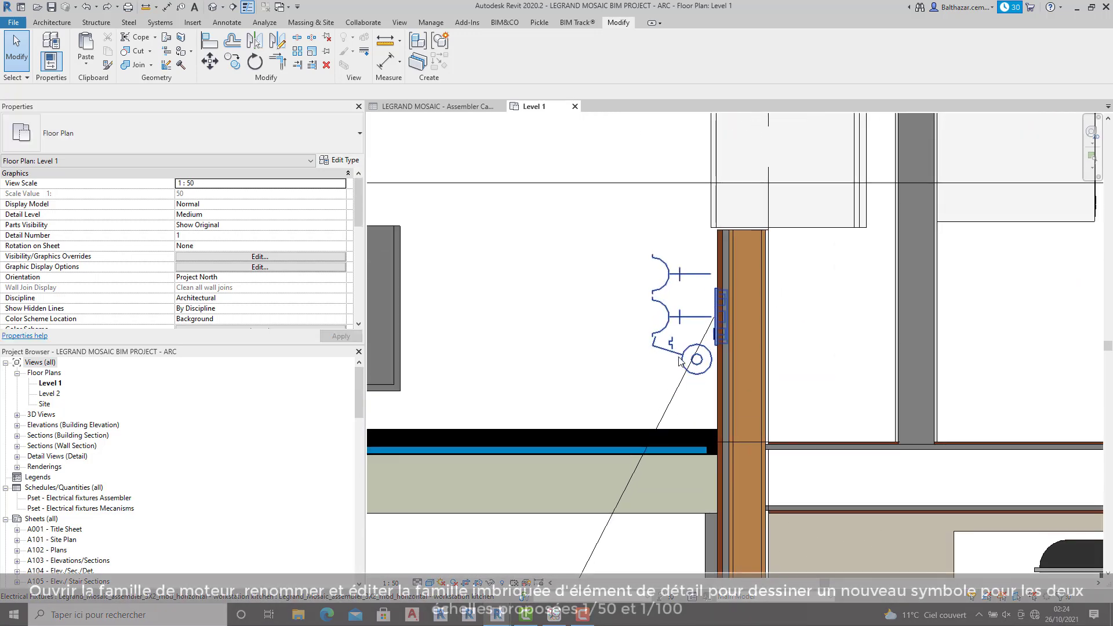
{"action": "left_click", "coordinate": [680, 360]}
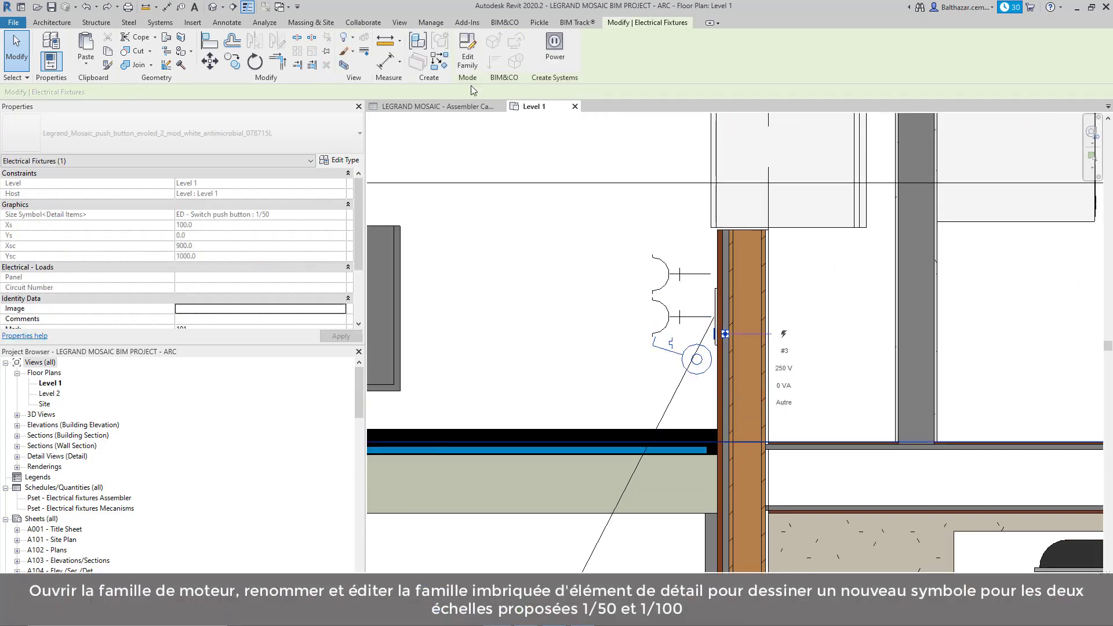
{"action": "left_click", "coordinate": [467, 52]}
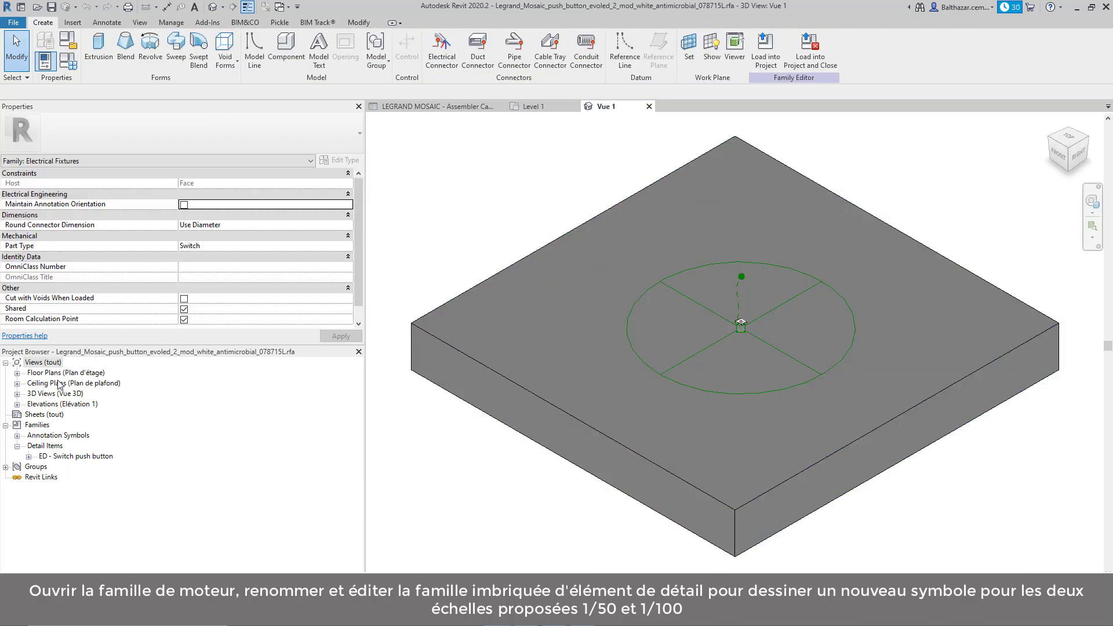
- Open the Avant elevation and inspect the nested ED - Switch push button detail item
{"action": "double_click", "coordinate": [53, 404]}
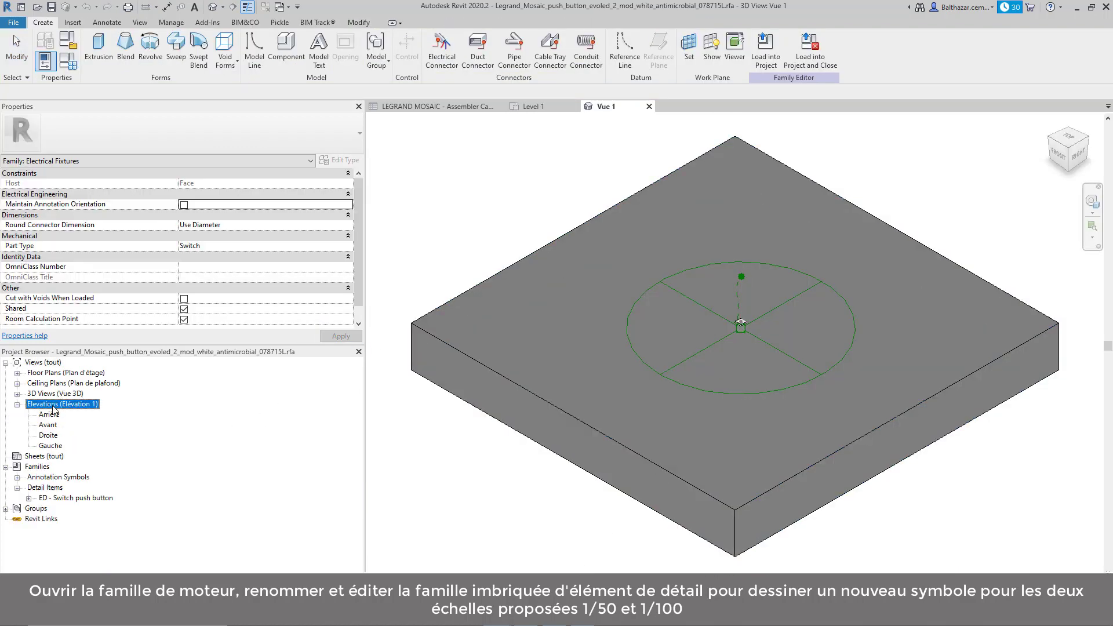
{"action": "double_click", "coordinate": [49, 428]}
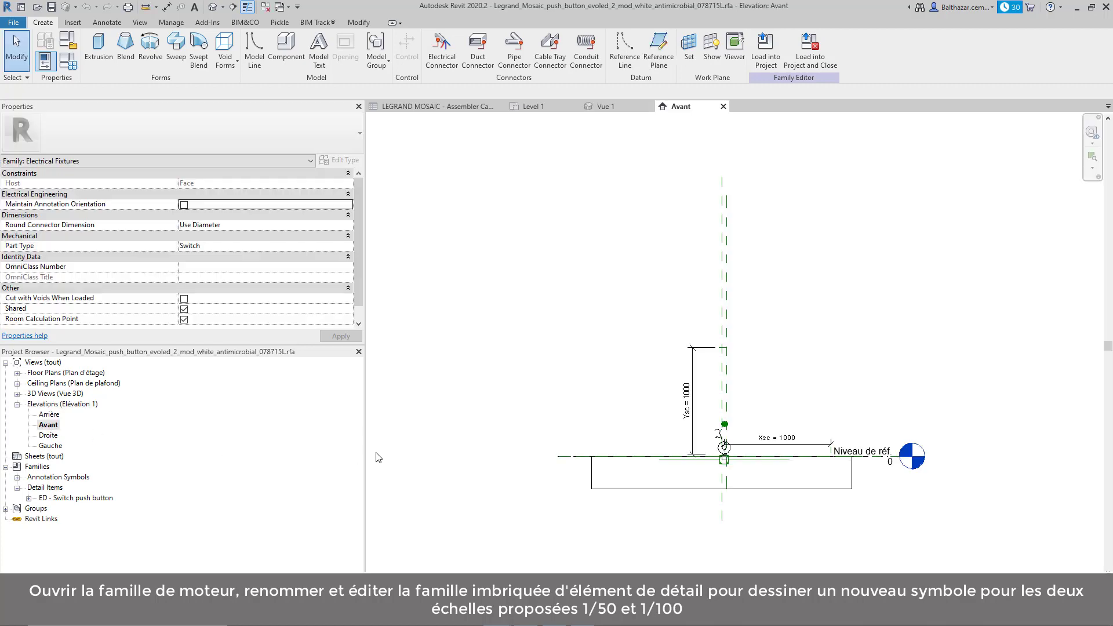
{"action": "middle_click_drag", "start_coordinate": [734, 482], "coordinate": [741, 451]}
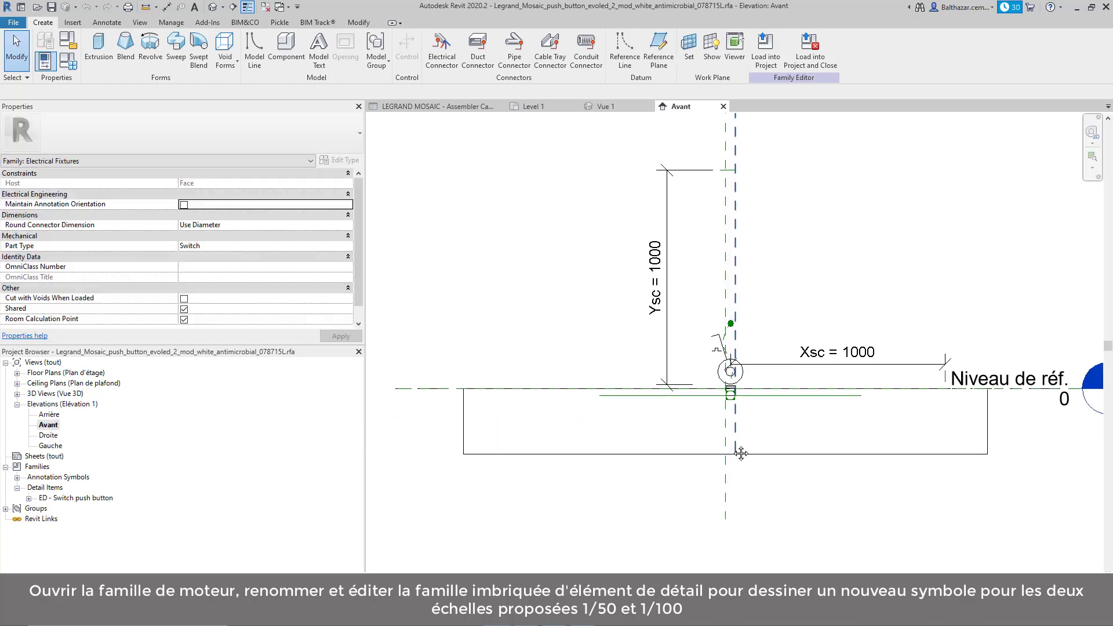
{"action": "left_click", "coordinate": [721, 380]}
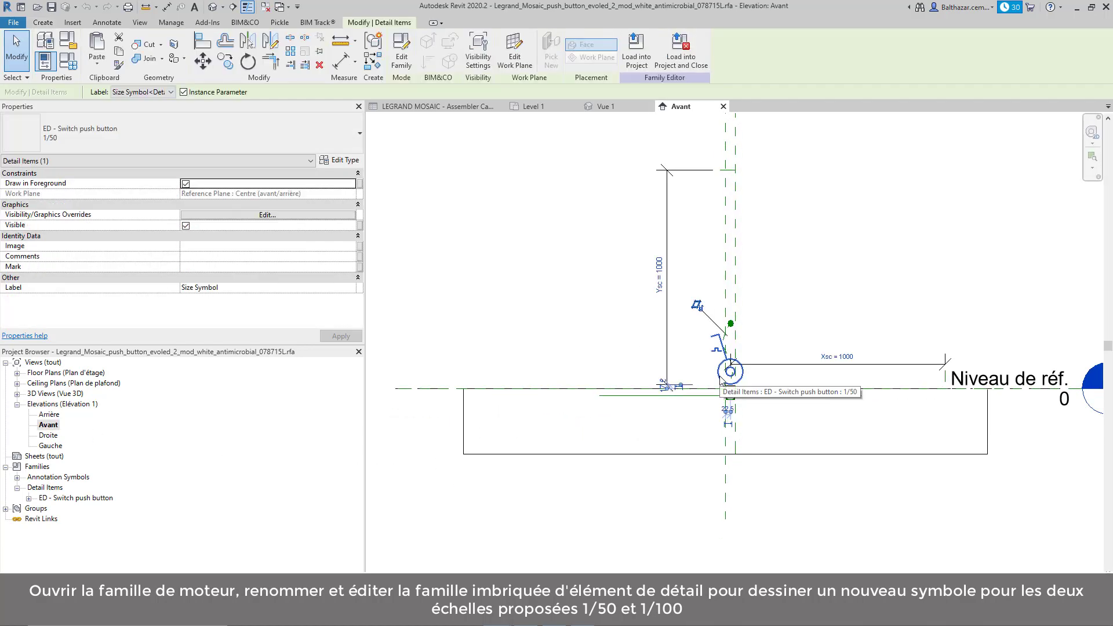
{"action": "key", "text": "Escape"}
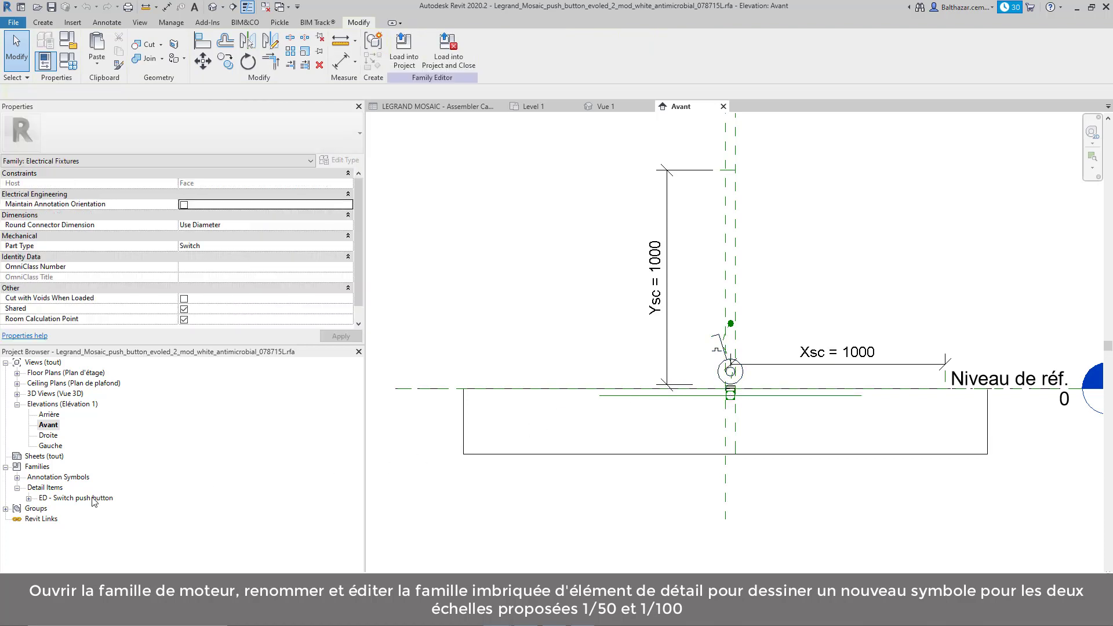
- Rename the nested detail family to 'ED - Switch push button - personal' and edit it
{"action": "right_click", "coordinate": [94, 499]}
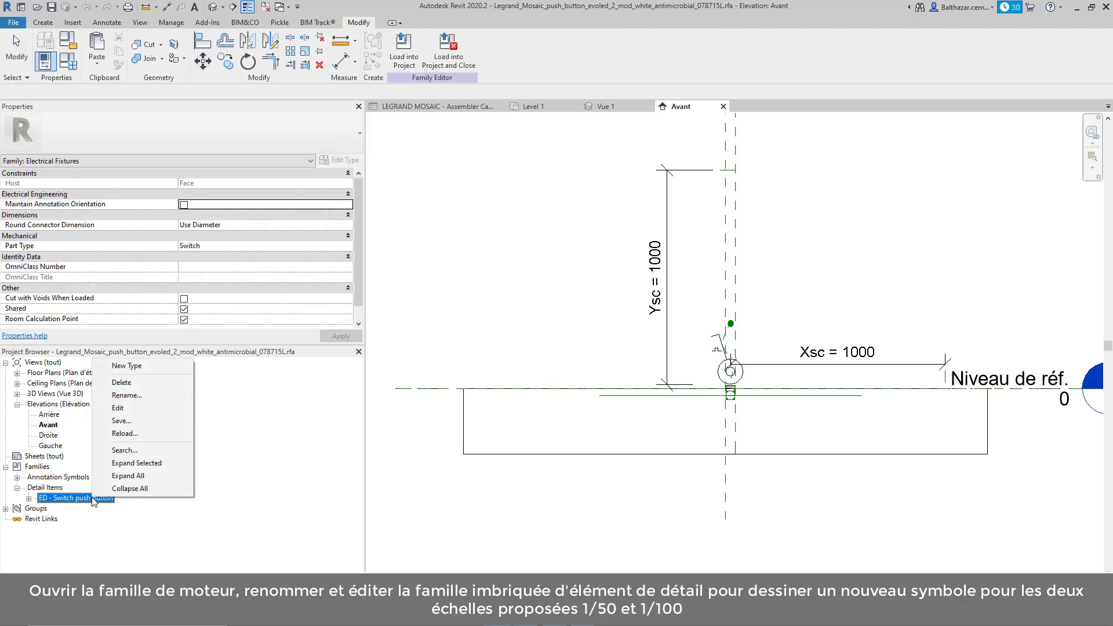
{"action": "left_click", "coordinate": [148, 399]}
{"action": "key", "text": "End"}
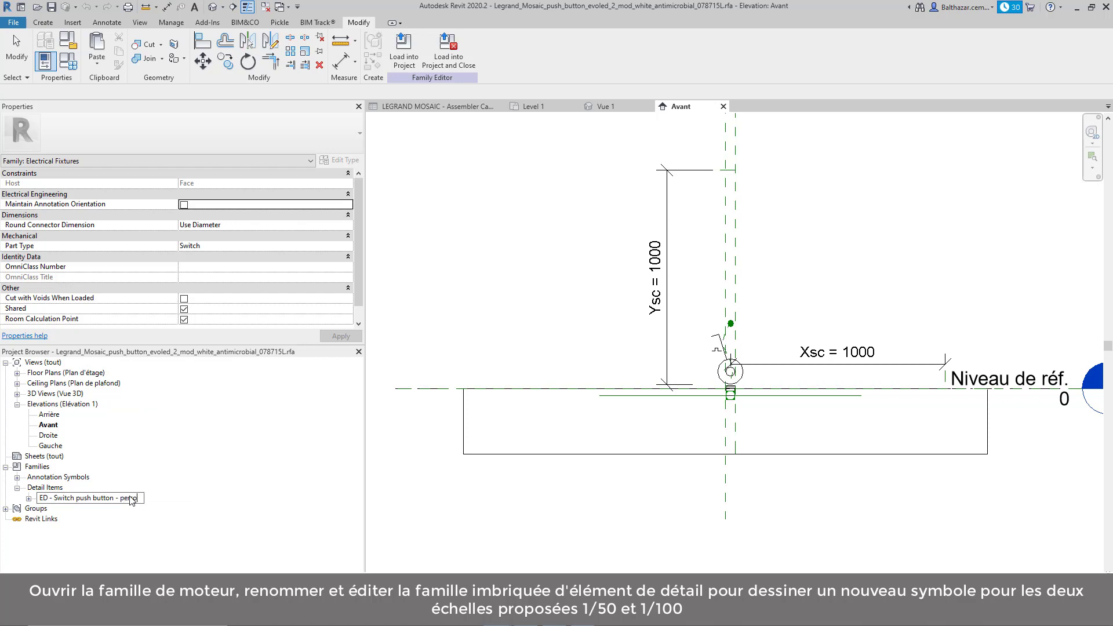
{"action": "left_click", "coordinate": [120, 527]}
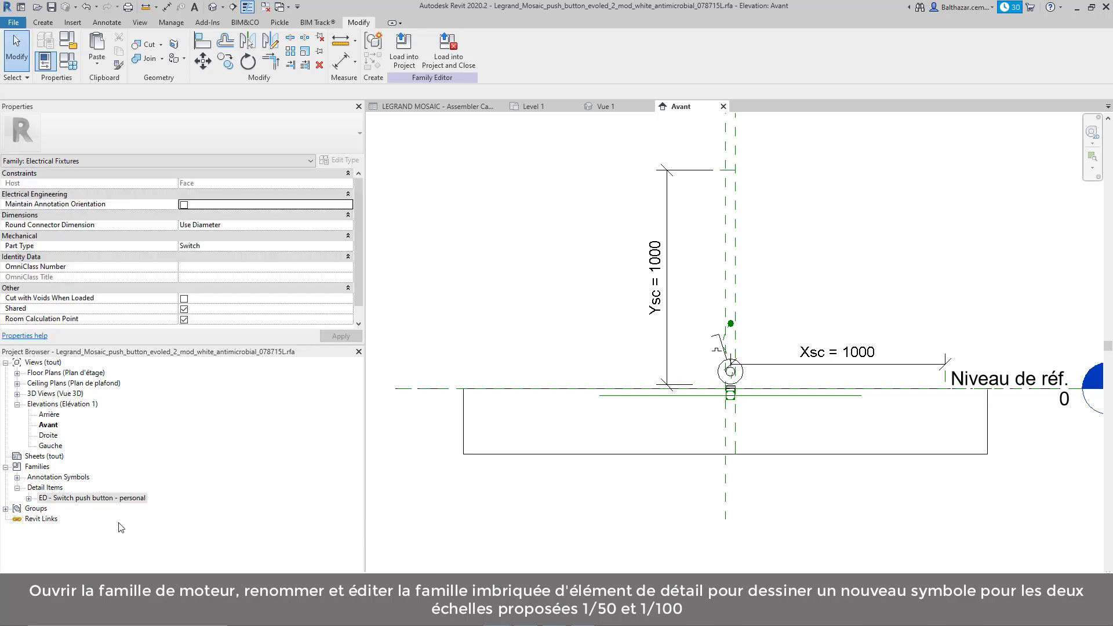
{"action": "right_click", "coordinate": [112, 499]}
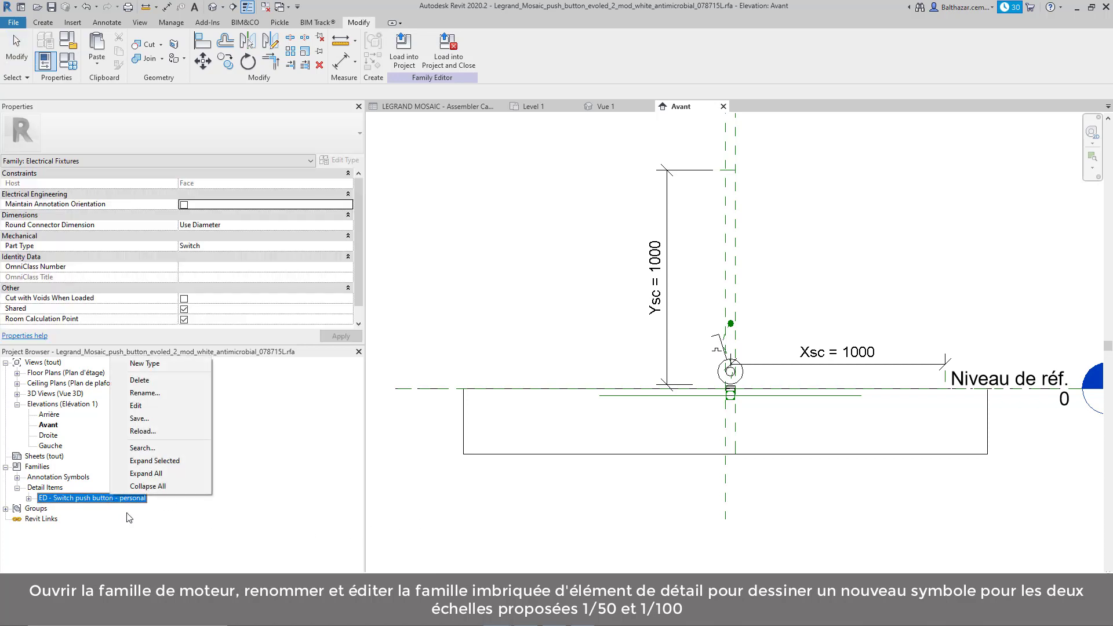
{"action": "left_click", "coordinate": [161, 409]}
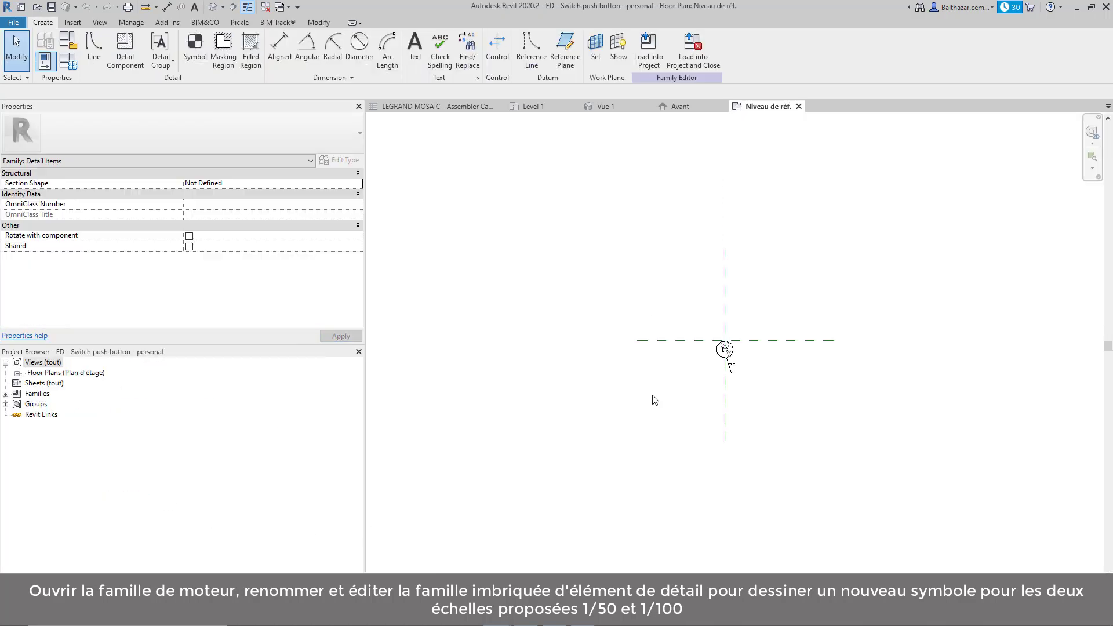
- Turn on Preview Visibility for the switch symbol and view its 1/100 and 1/50 types
{"action": "scroll", "coordinate": [773, 377], "scroll_direction": "up", "scroll_amount": 2}
{"action": "scroll", "coordinate": [741, 367], "scroll_direction": "up", "scroll_amount": 2}
{"action": "scroll", "coordinate": [705, 360], "scroll_direction": "up", "scroll_amount": 1}
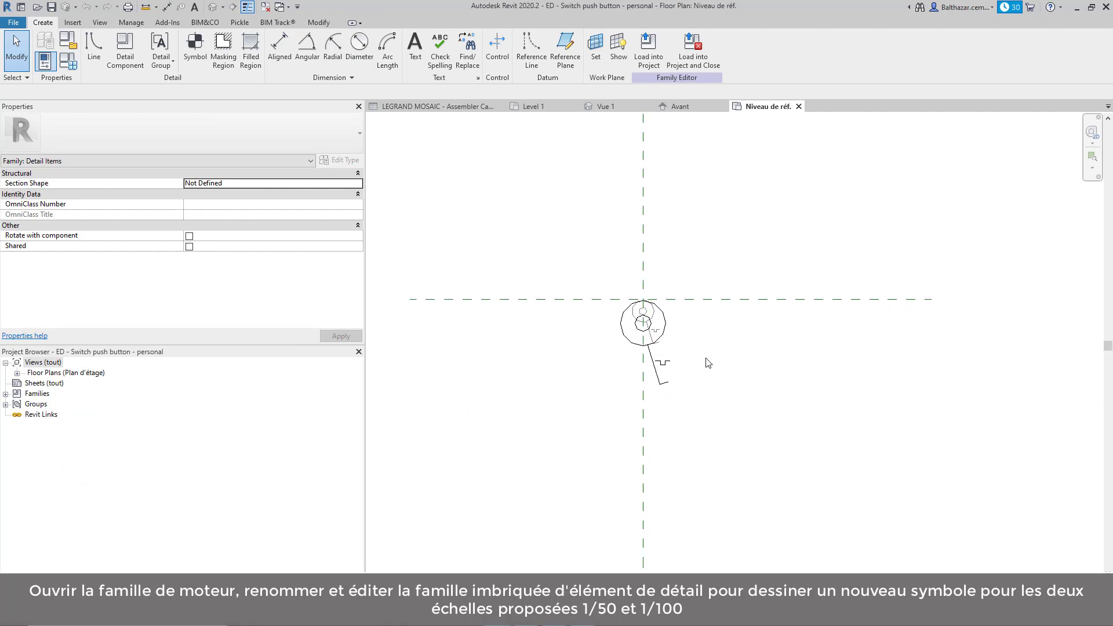
{"action": "middle_click_drag", "start_coordinate": [744, 371], "coordinate": [1041, 377]}
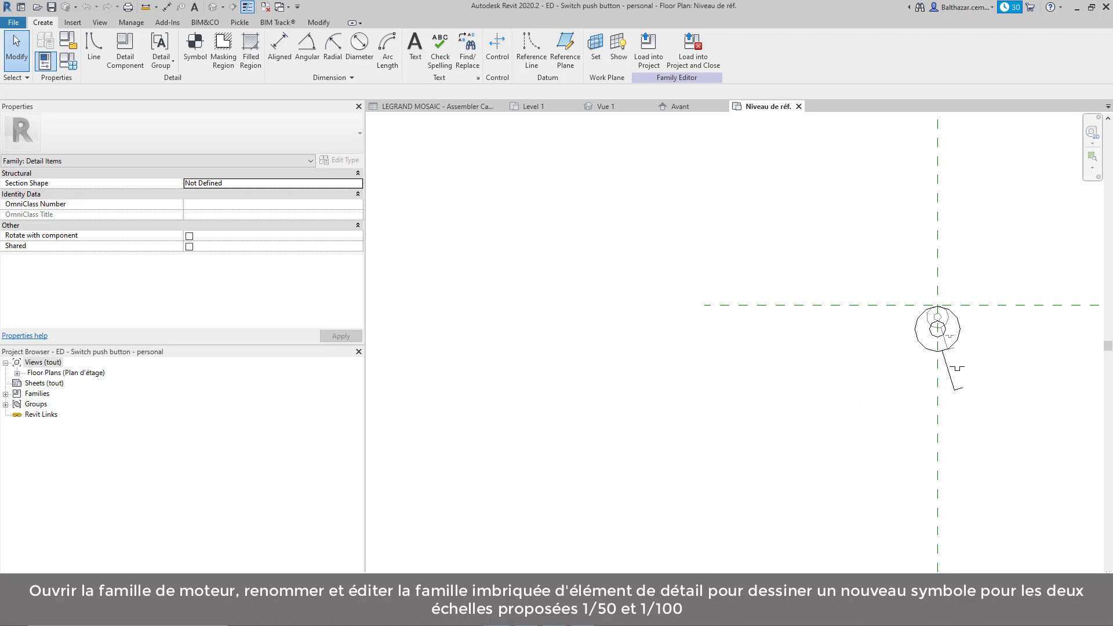
{"action": "left_click", "coordinate": [490, 579]}
{"action": "left_click", "coordinate": [527, 569]}
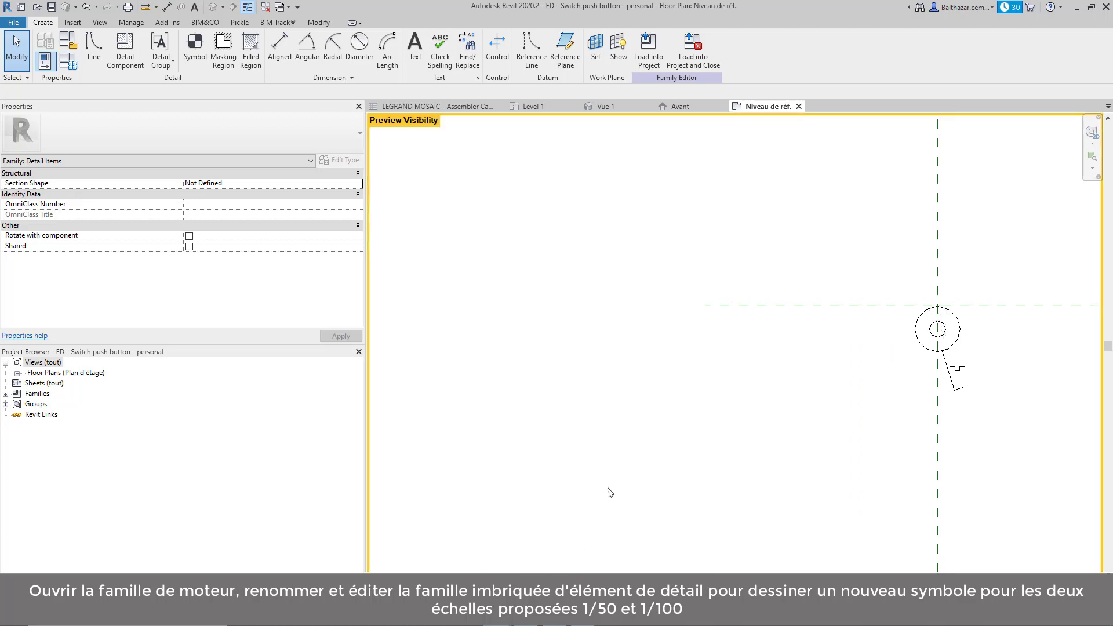
{"action": "left_click", "coordinate": [67, 61]}
- Preview the symbol at the 1/50 type, revert to 1/100, and close Family Types
{"action": "left_click", "coordinate": [313, 79]}
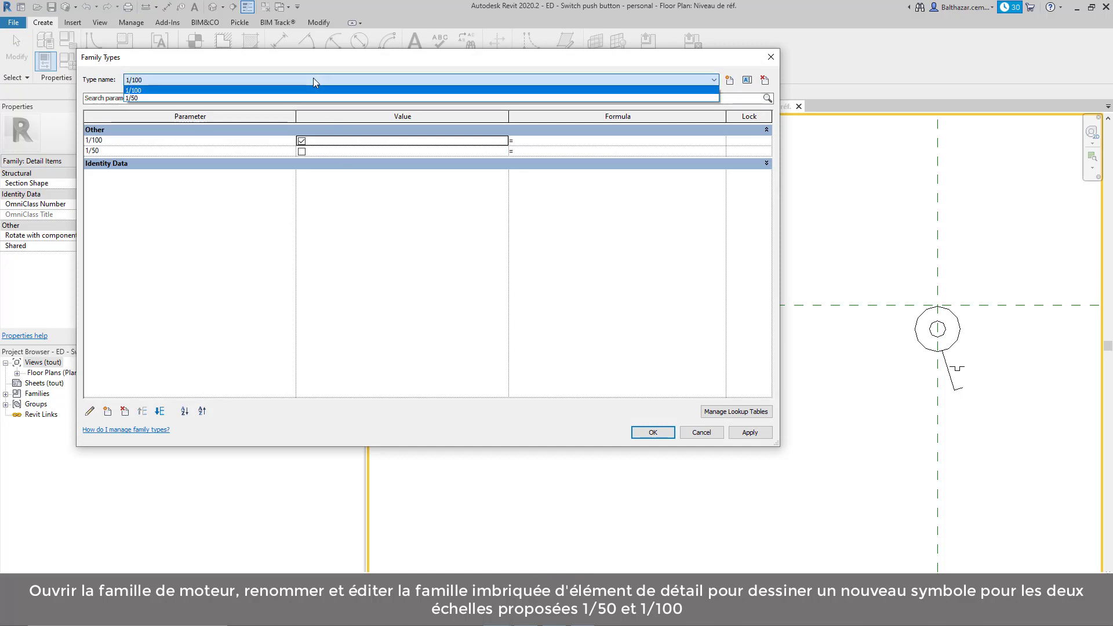
{"action": "left_click", "coordinate": [315, 99]}
{"action": "left_click", "coordinate": [736, 434]}
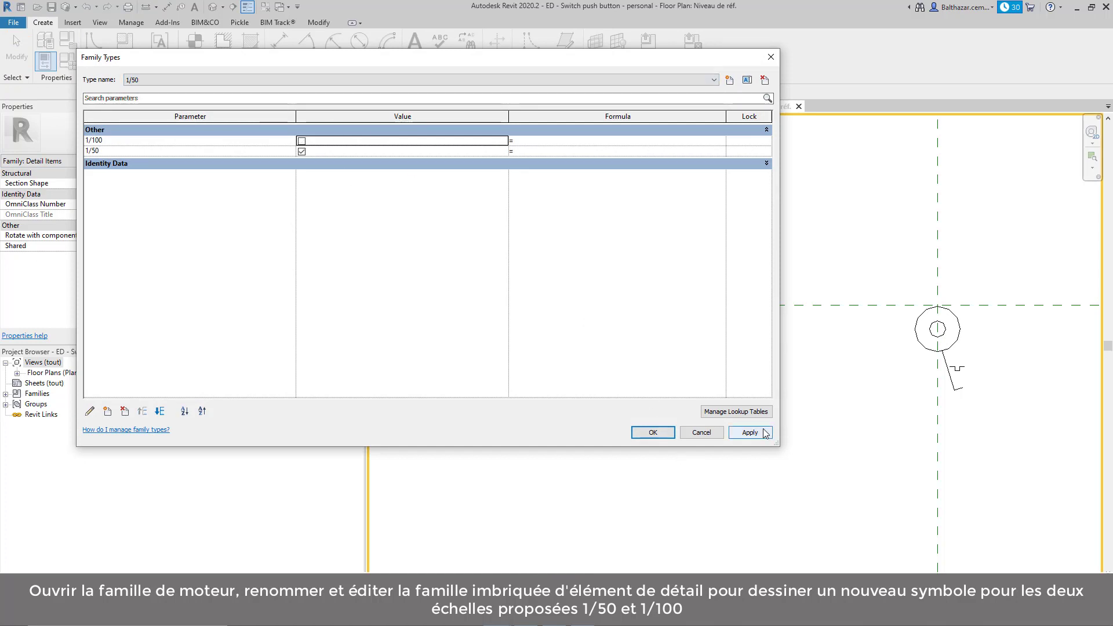
{"action": "left_click", "coordinate": [276, 80]}
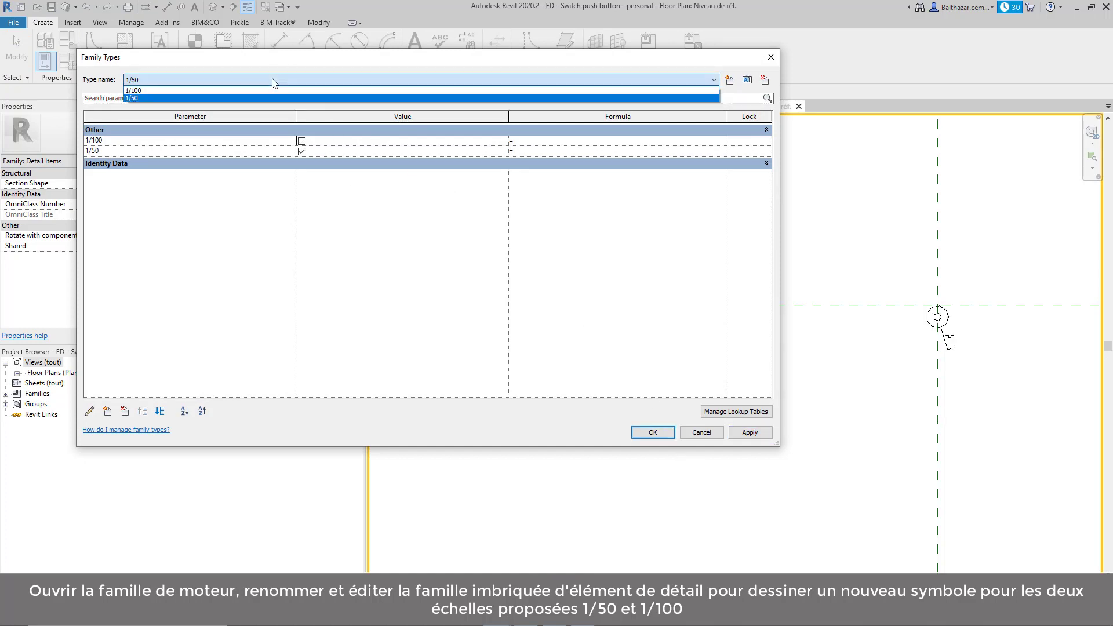
{"action": "left_click", "coordinate": [268, 88]}
{"action": "left_click", "coordinate": [749, 433]}
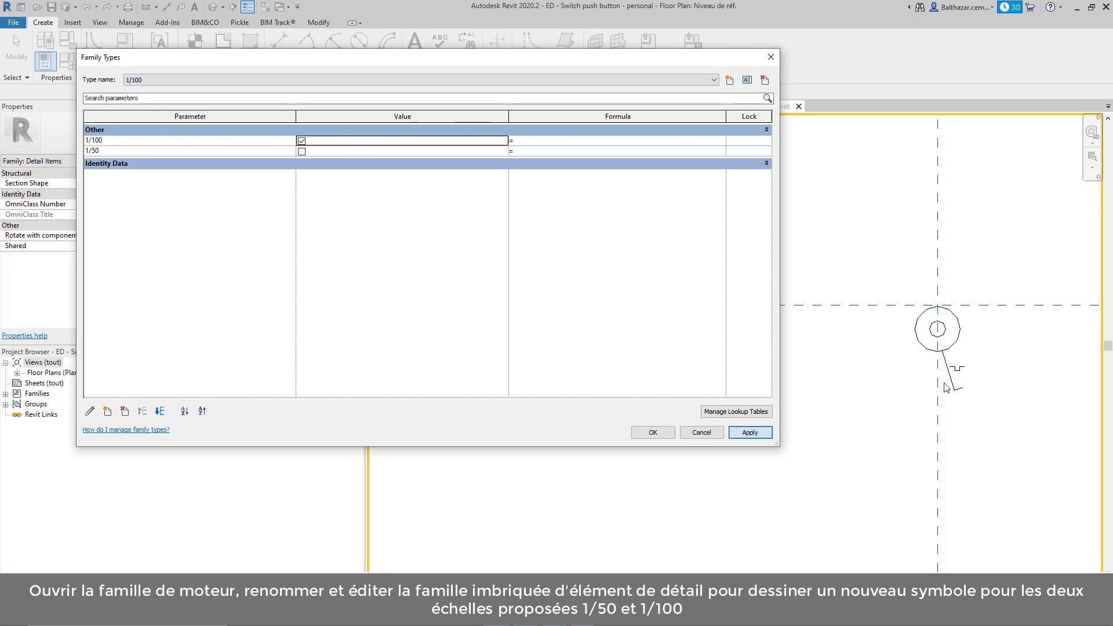
{"action": "left_click", "coordinate": [654, 433]}
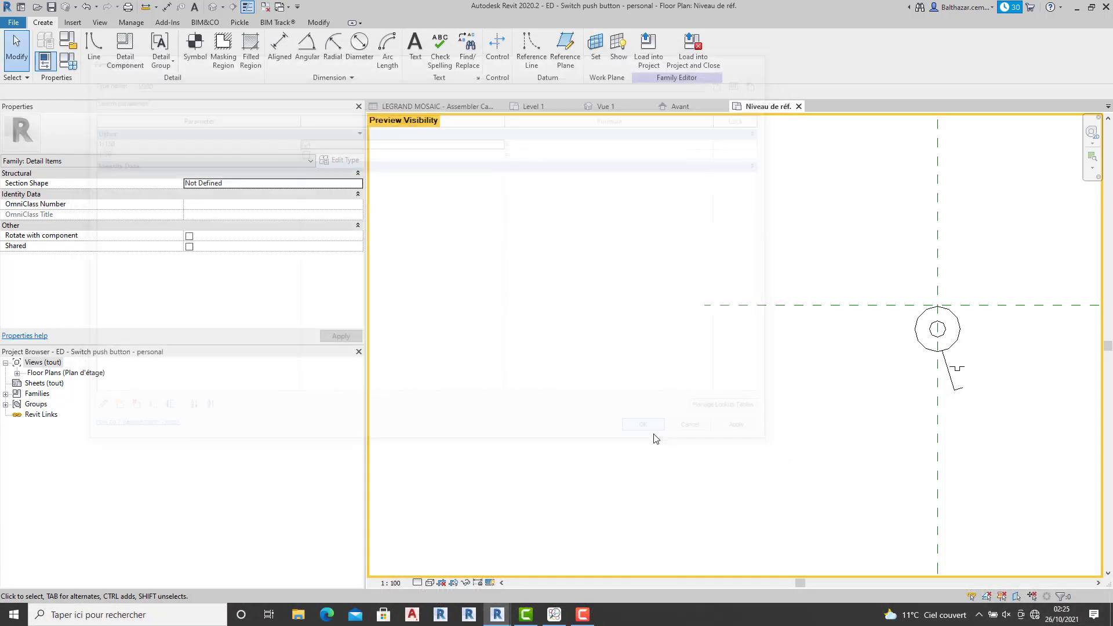
- Turn Preview Visibility off and centre the switch symbol in the view
{"action": "left_click", "coordinate": [489, 583]}
{"action": "left_click", "coordinate": [525, 554]}
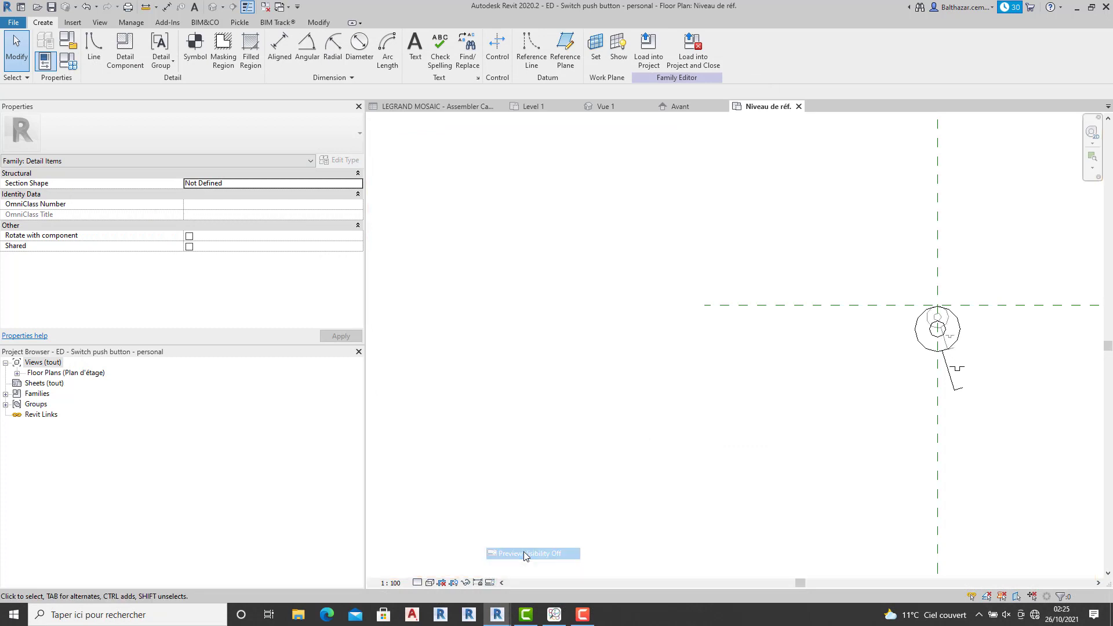
{"action": "middle_click_drag", "start_coordinate": [784, 442], "coordinate": [490, 457]}
{"action": "scroll", "coordinate": [580, 385], "scroll_direction": "up", "scroll_amount": 2}
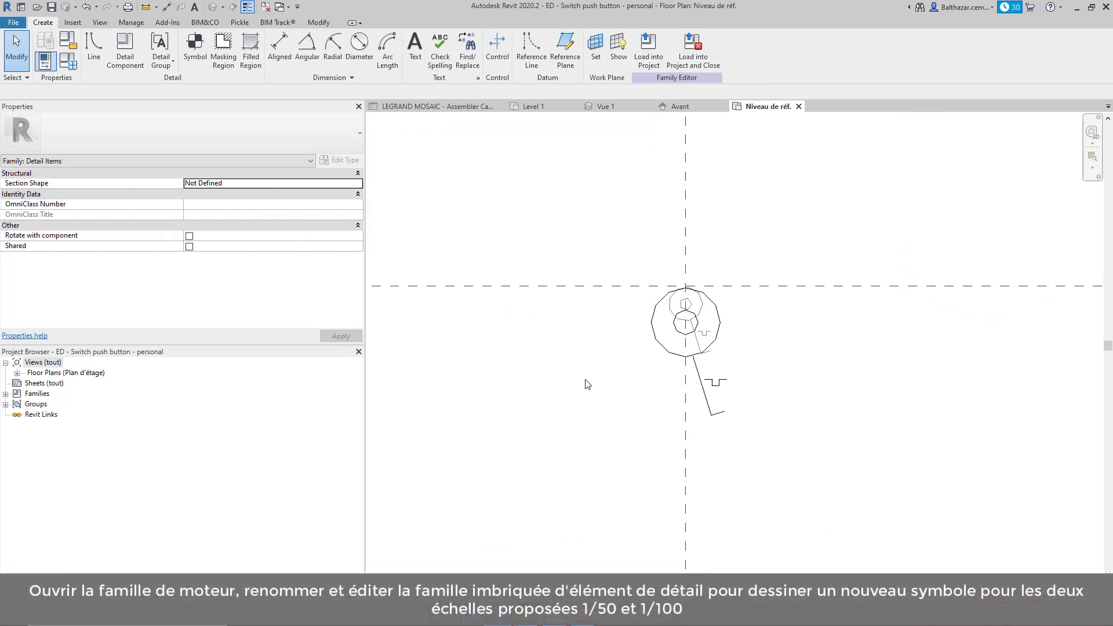
{"action": "scroll", "coordinate": [583, 380], "scroll_direction": "up", "scroll_amount": 2}
- Move the old switch symbol to the right of the vertical reference plane
{"action": "left_click_drag", "start_coordinate": [592, 211], "coordinate": [777, 479]}
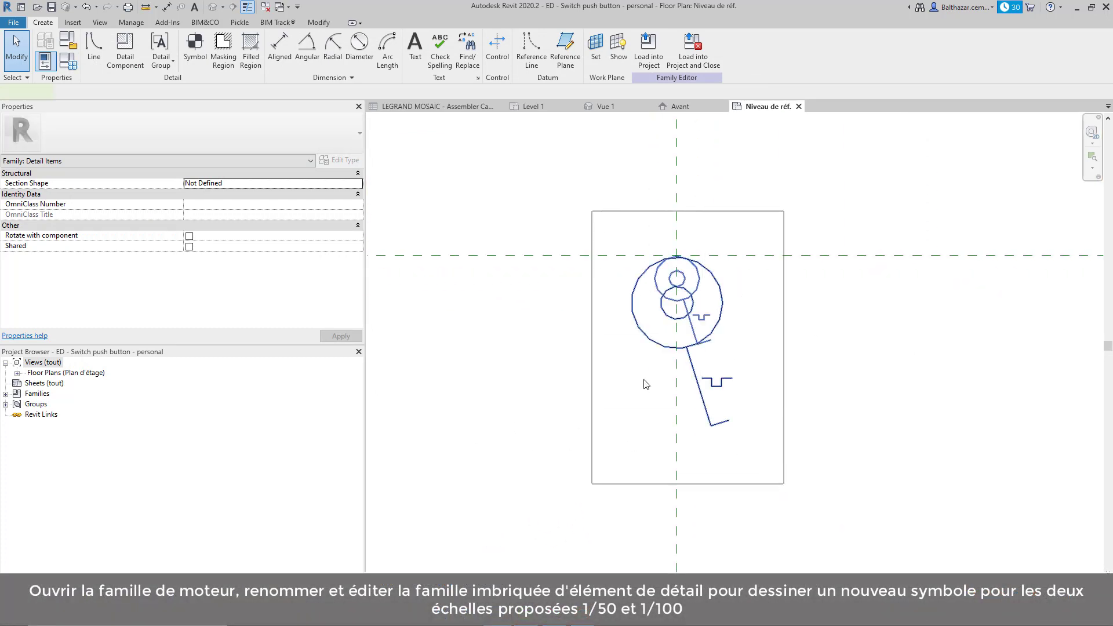
{"action": "left_click", "coordinate": [202, 60]}
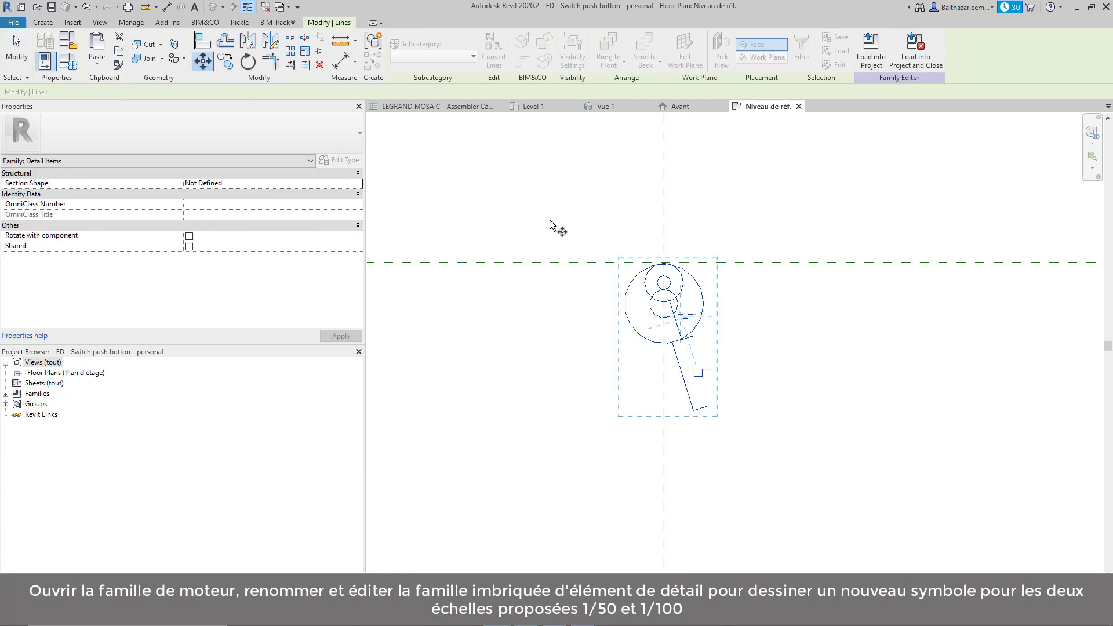
{"action": "left_click", "coordinate": [663, 213]}
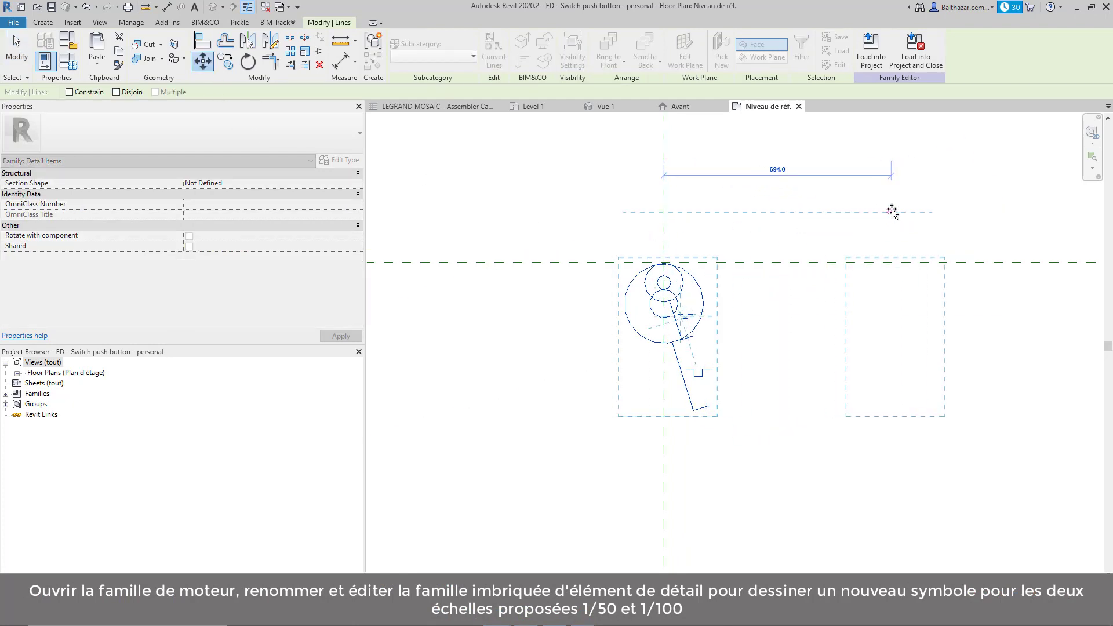
{"action": "left_click", "coordinate": [897, 212]}
{"action": "left_click", "coordinate": [848, 356]}
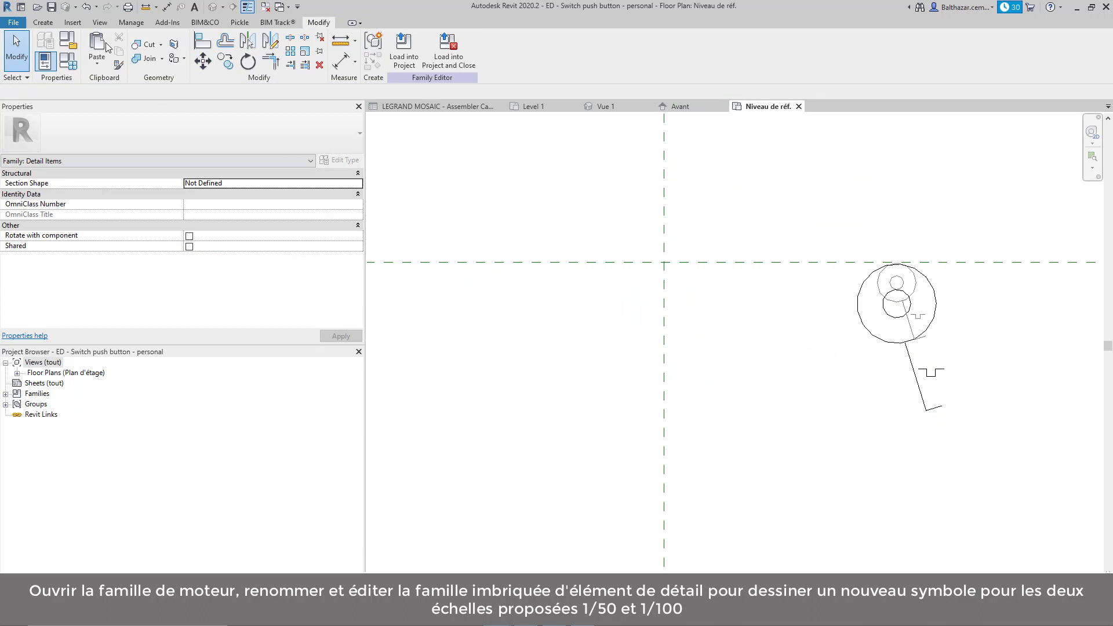
{"action": "left_click", "coordinate": [43, 22]}
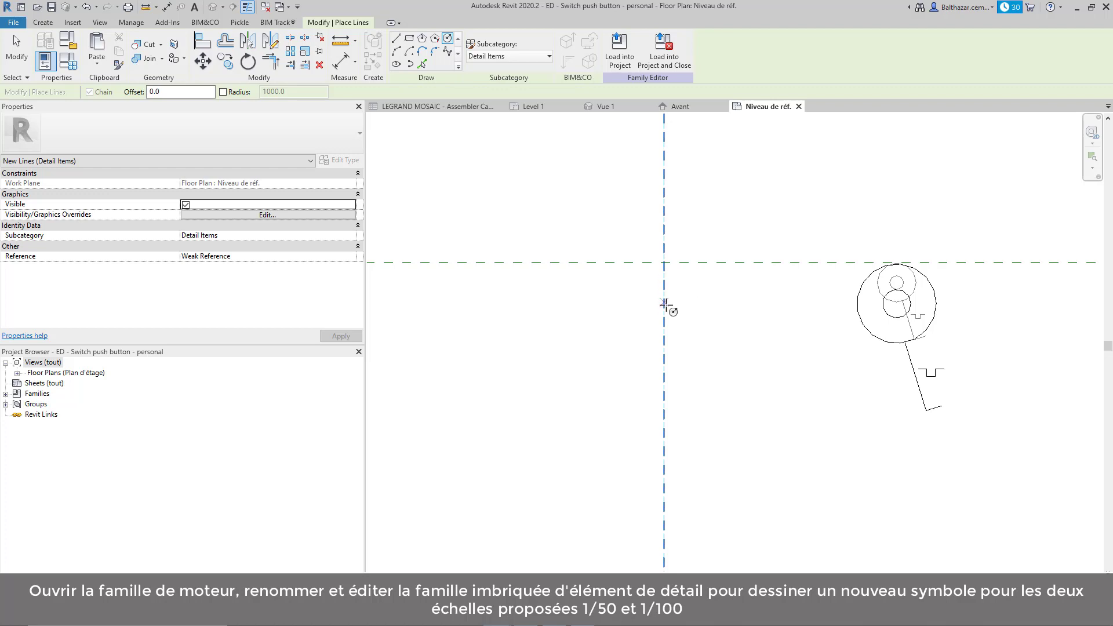
- Draw concentric circles, outer radius 120 plus a smaller inner one, at the reference crossing
{"action": "left_click", "coordinate": [664, 306]}
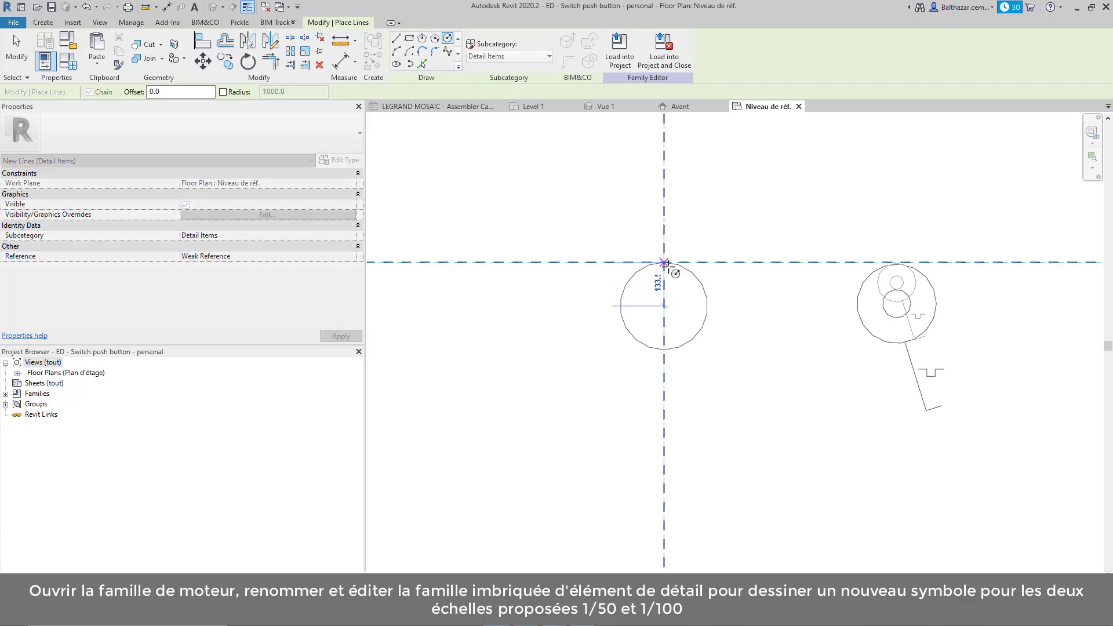
{"action": "scroll", "coordinate": [666, 266], "scroll_direction": "up", "scroll_amount": 2}
{"action": "scroll", "coordinate": [666, 266], "scroll_direction": "up", "scroll_amount": 1}
{"action": "left_click", "coordinate": [667, 265]}
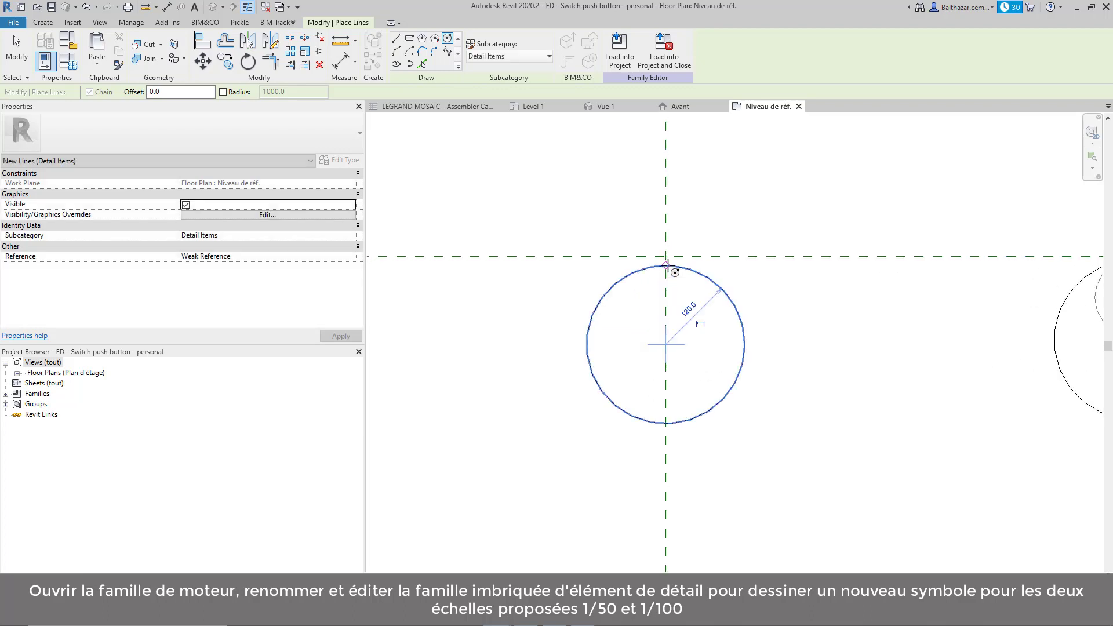
{"action": "scroll", "coordinate": [667, 267], "scroll_direction": "down", "scroll_amount": 3}
{"action": "left_click", "coordinate": [667, 310]}
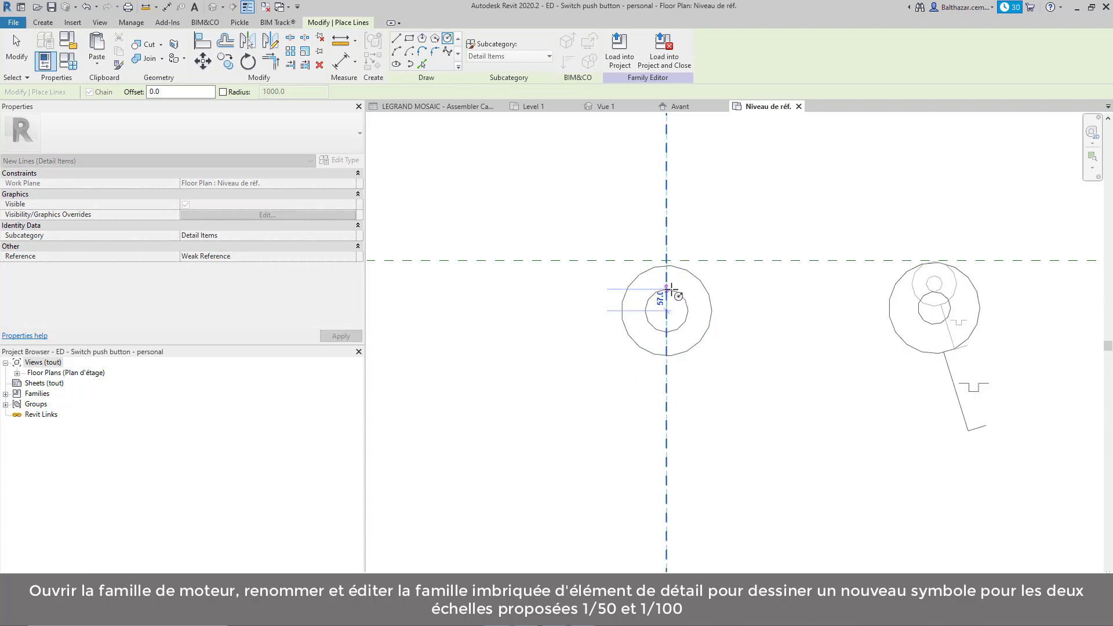
{"action": "left_click", "coordinate": [667, 292]}
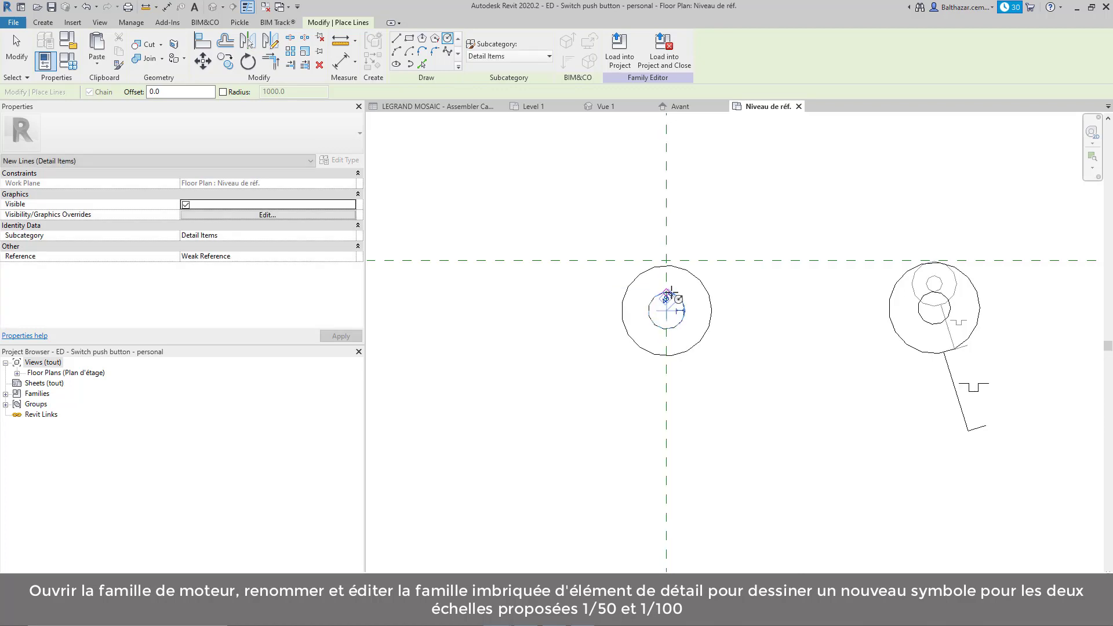
{"action": "key", "text": "Escape"}
{"action": "key", "text": "Escape"}
{"action": "scroll", "coordinate": [677, 255], "scroll_direction": "down", "scroll_amount": 1}
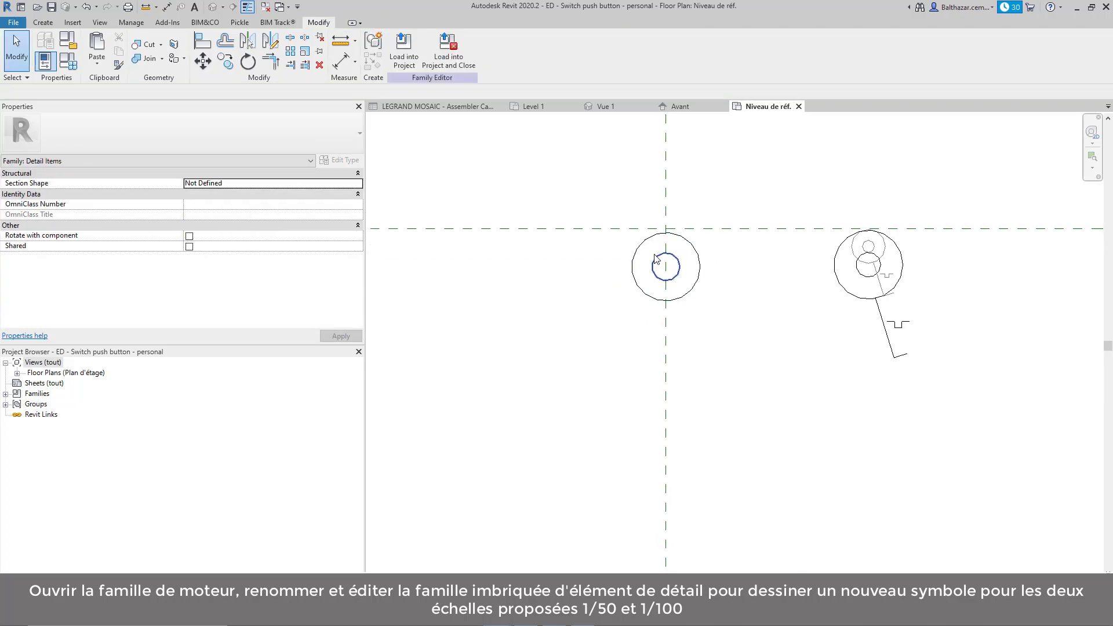
{"action": "left_click_drag", "start_coordinate": [608, 217], "coordinate": [738, 325]}
- Copy the concentric circles to the left of the originals
{"action": "left_click", "coordinate": [225, 61]}
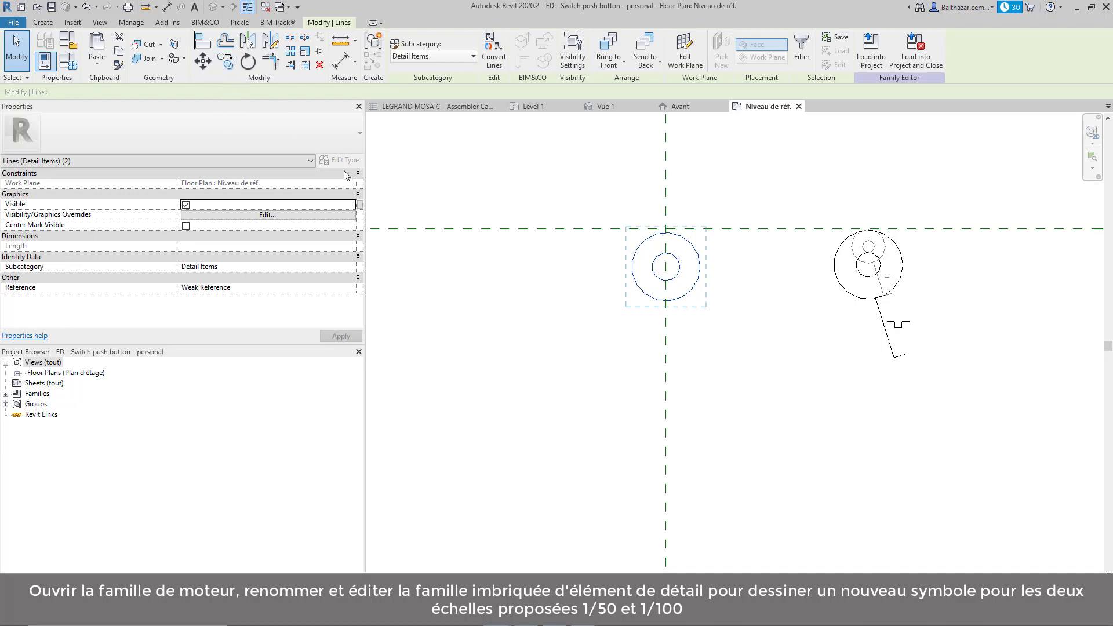
{"action": "left_click", "coordinate": [666, 232]}
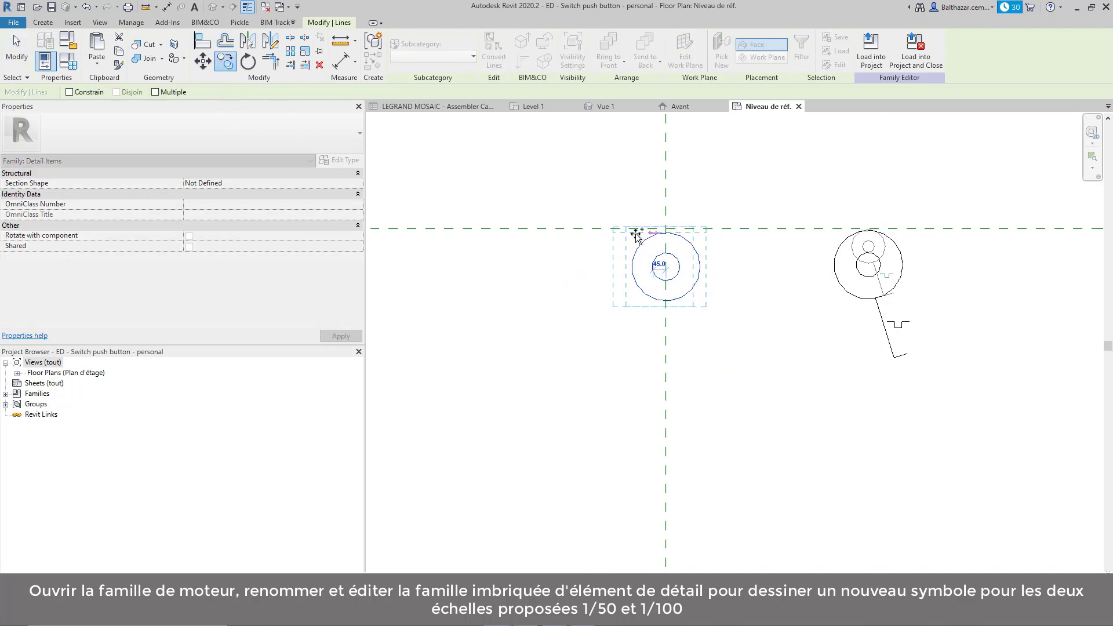
{"action": "left_click", "coordinate": [516, 233]}
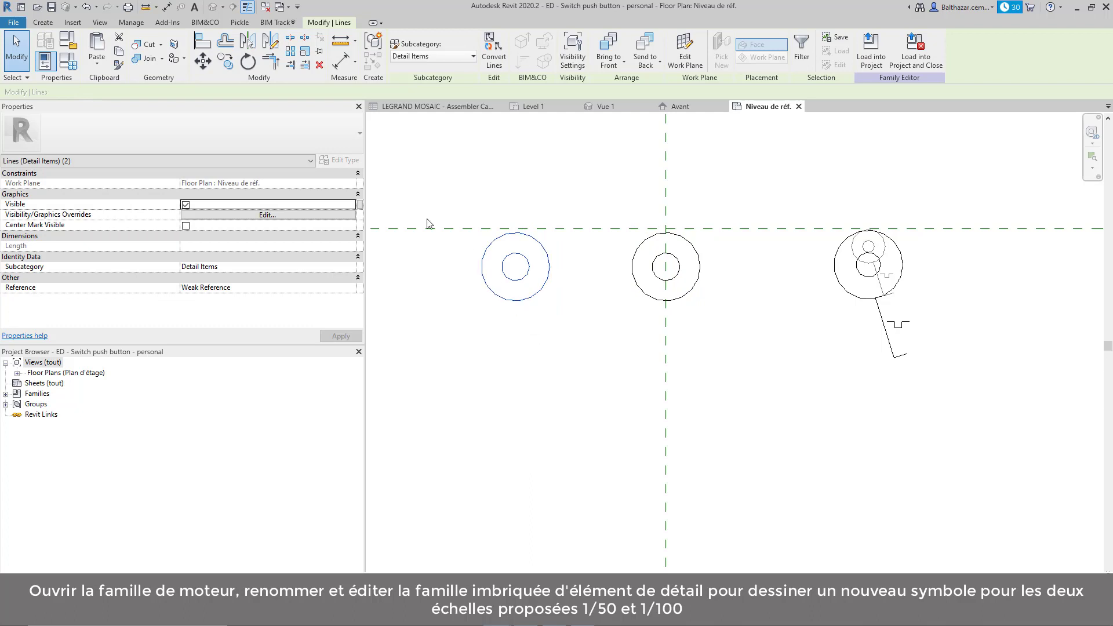
- Scale the copied circles up to a larger symbol size and select them
{"action": "left_click", "coordinate": [305, 53]}
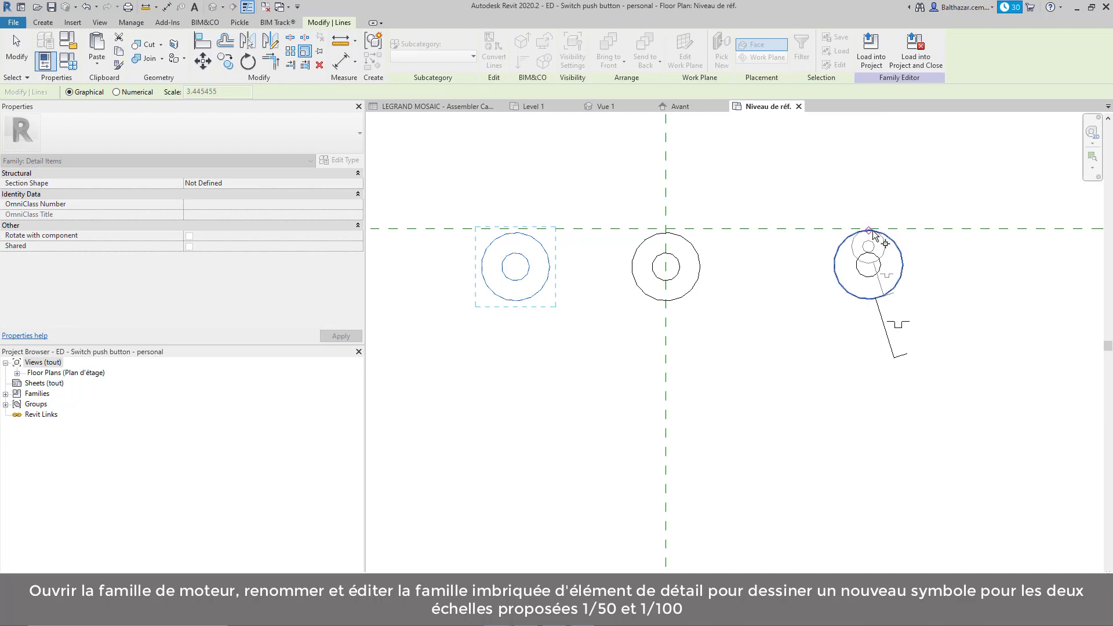
{"action": "left_click", "coordinate": [516, 232]}
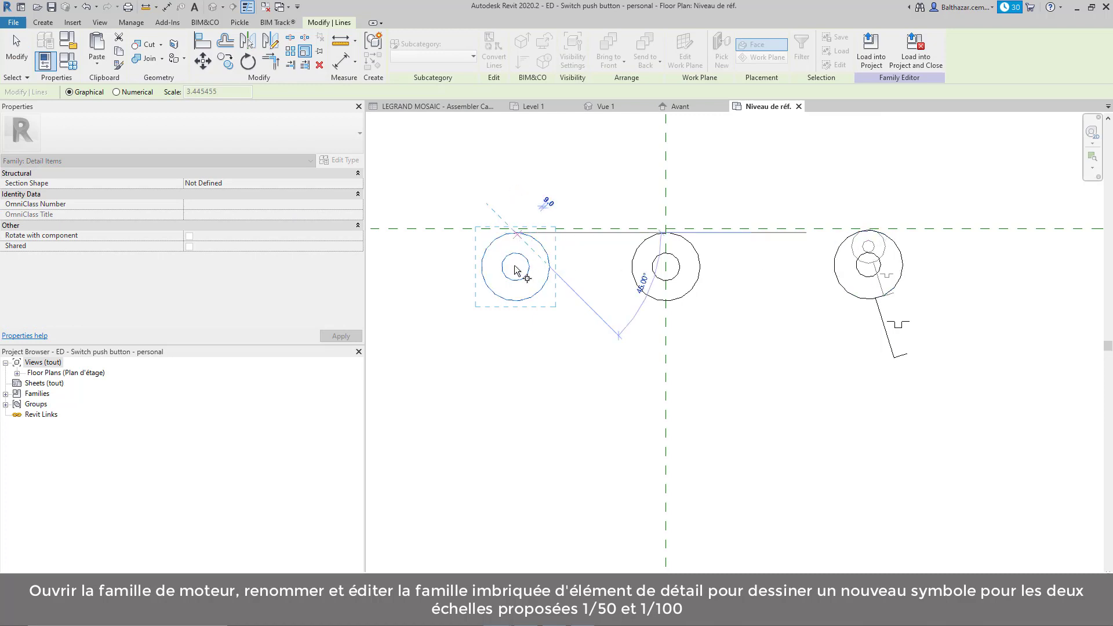
{"action": "left_click", "coordinate": [519, 307]}
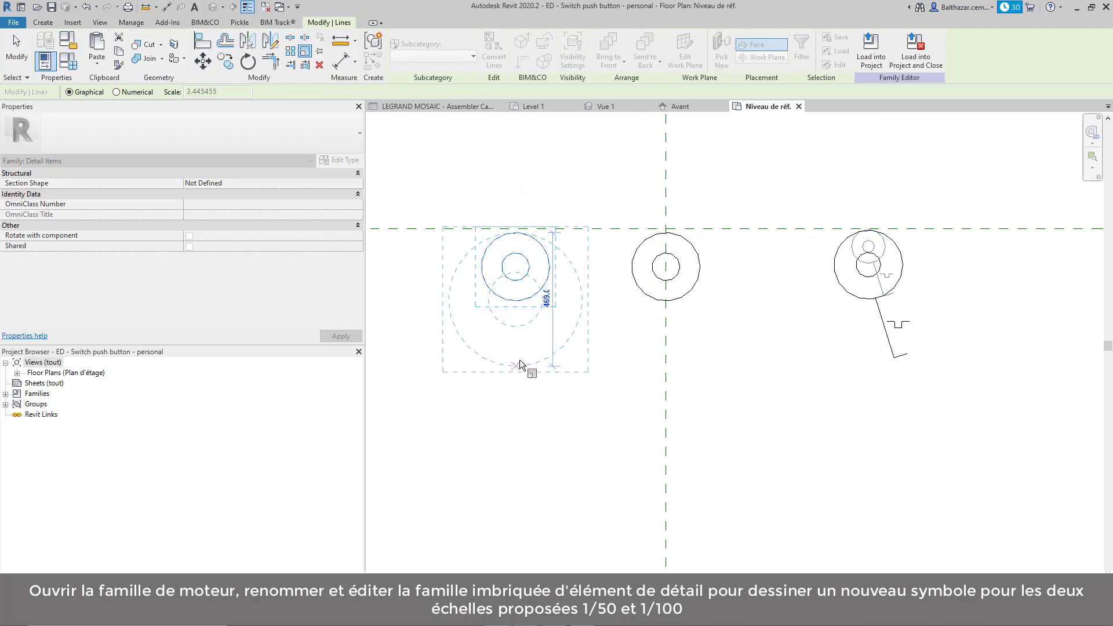
{"action": "left_click", "coordinate": [522, 363]}
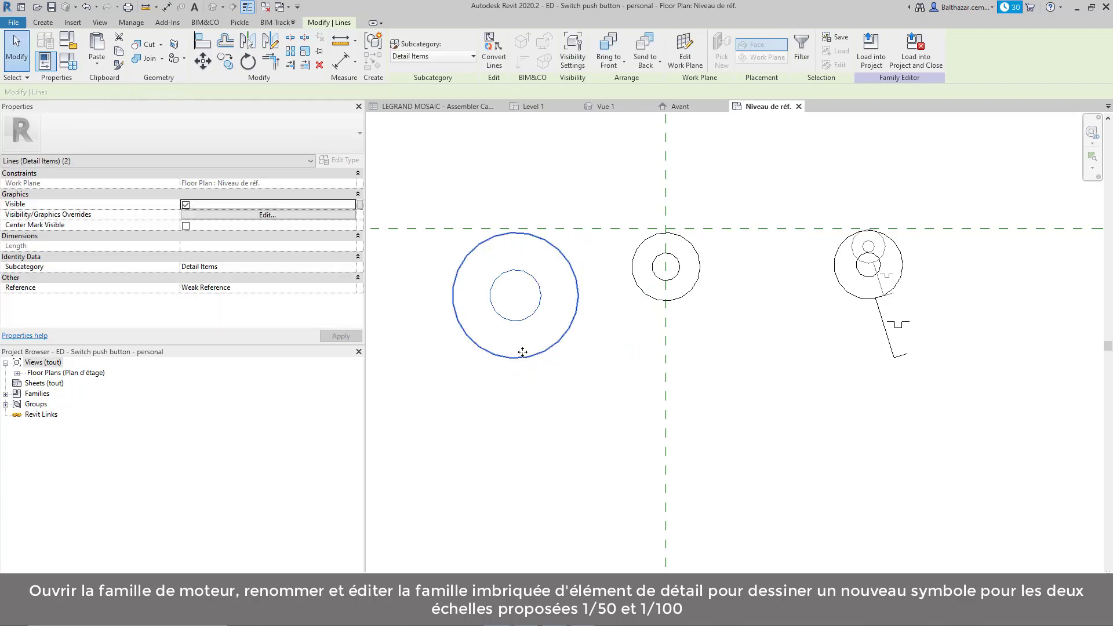
{"action": "key", "text": "Escape"}
{"action": "left_click_drag", "start_coordinate": [430, 203], "coordinate": [594, 372]}
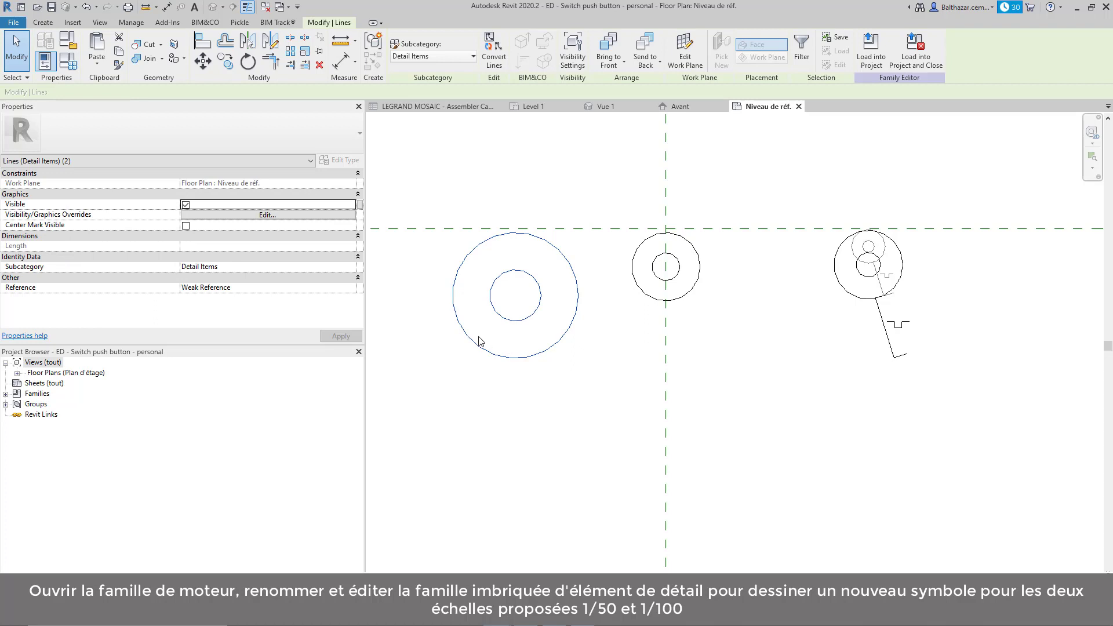
- Tie the enlarged left circles' visibility to the 1/100 parameter
{"action": "left_click", "coordinate": [360, 205]}
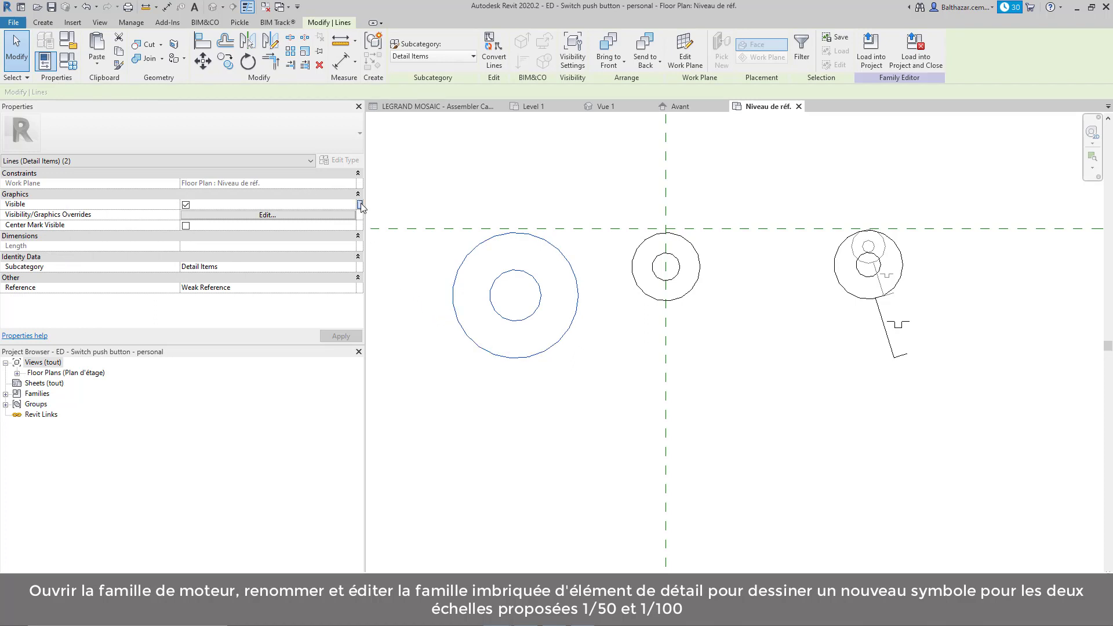
{"action": "left_click", "coordinate": [597, 206]}
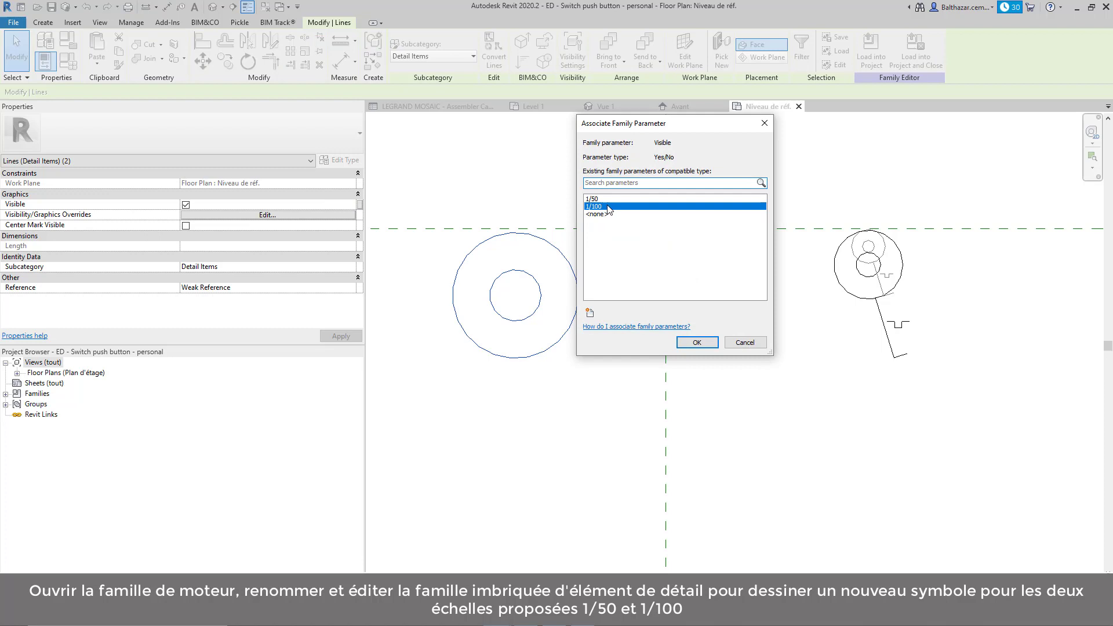
{"action": "left_click", "coordinate": [697, 342]}
{"action": "left_click", "coordinate": [645, 335]}
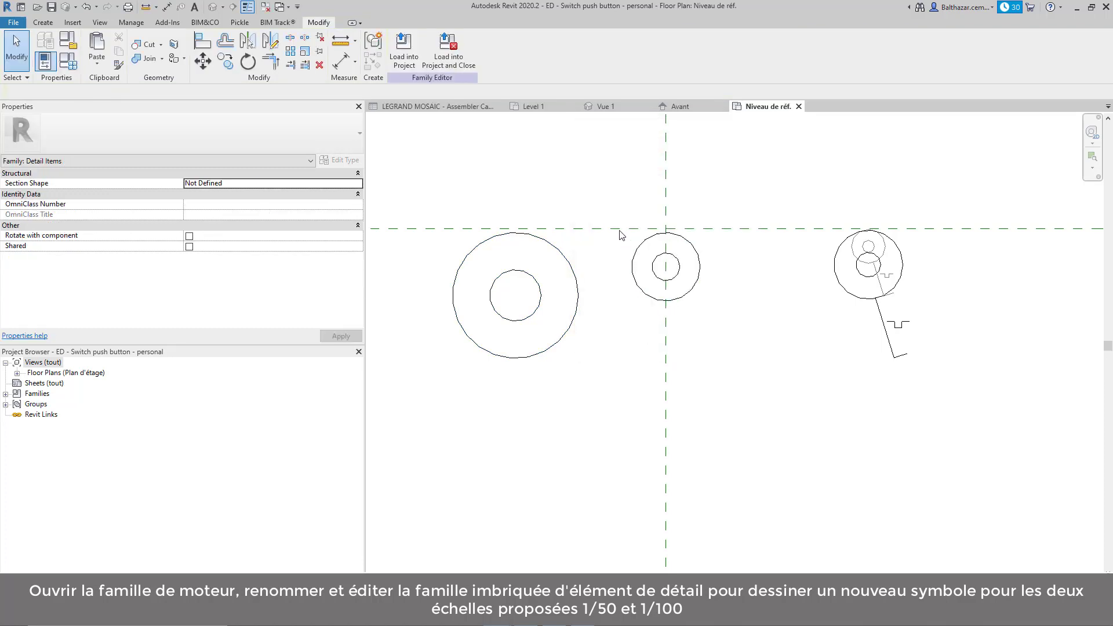
- Tie the smaller middle circles' visibility to the 1/50 parameter
{"action": "left_click_drag", "start_coordinate": [615, 208], "coordinate": [722, 335]}
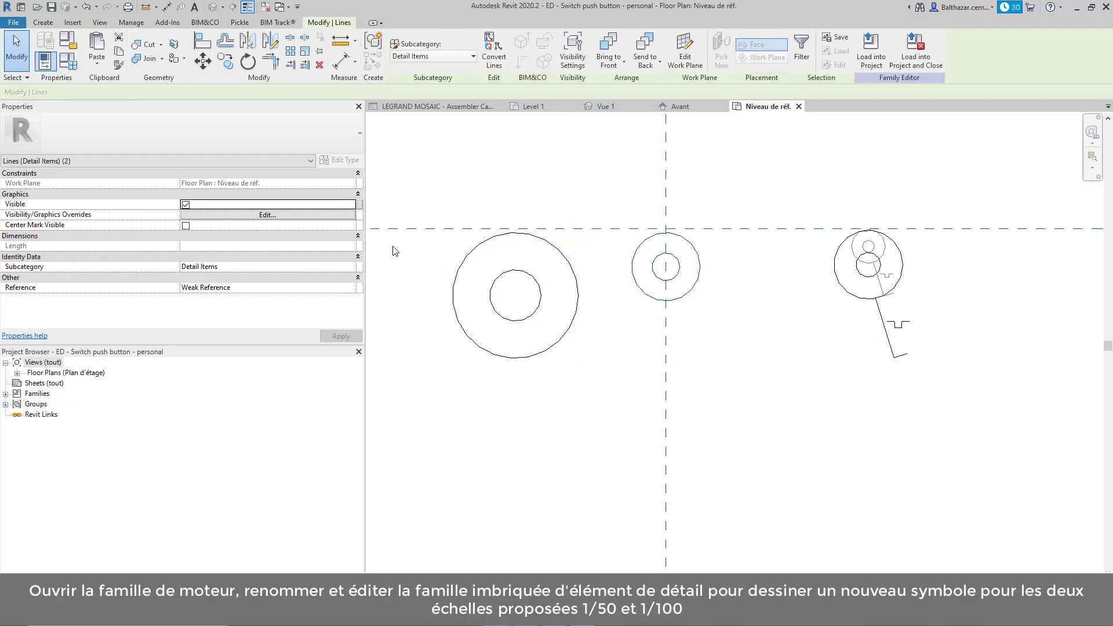
{"action": "left_click", "coordinate": [360, 204]}
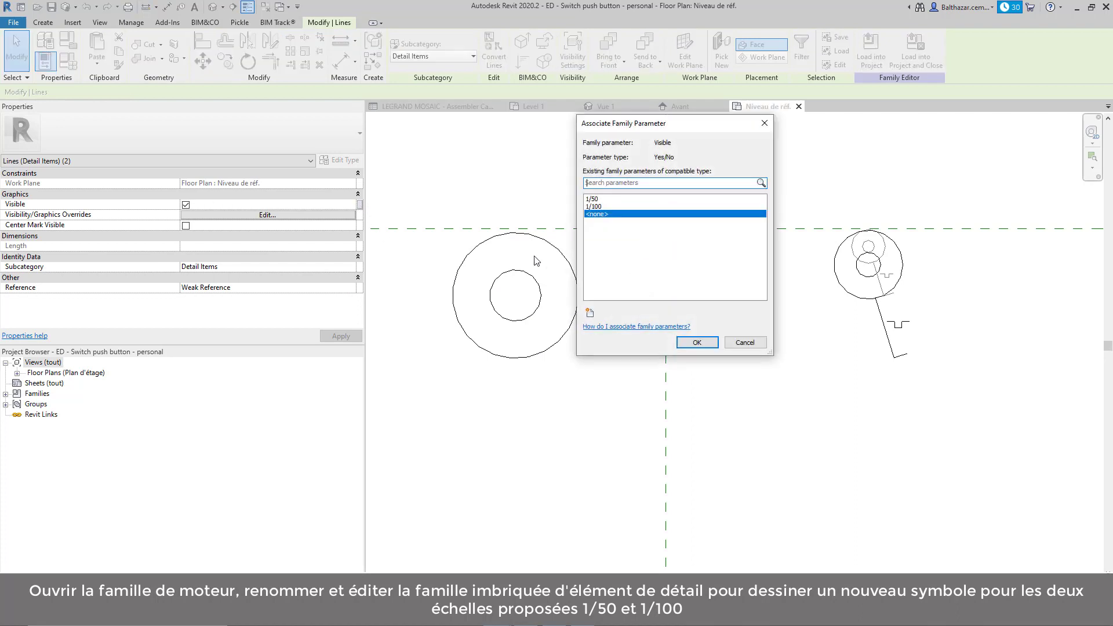
{"action": "left_click", "coordinate": [609, 199]}
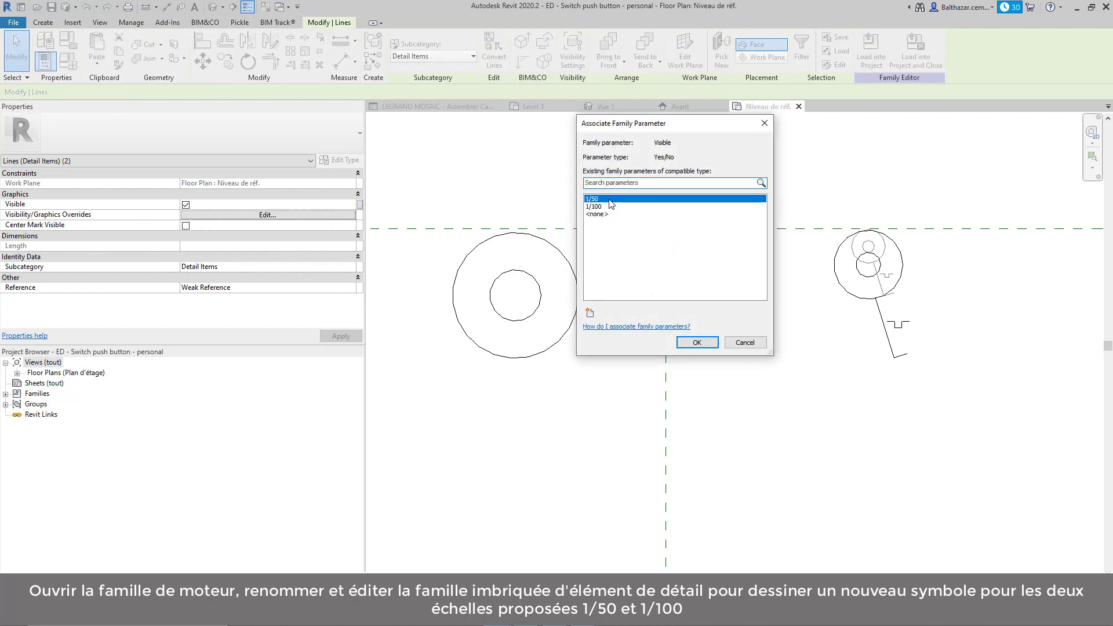
{"action": "left_click", "coordinate": [690, 343]}
{"action": "left_click", "coordinate": [621, 351]}
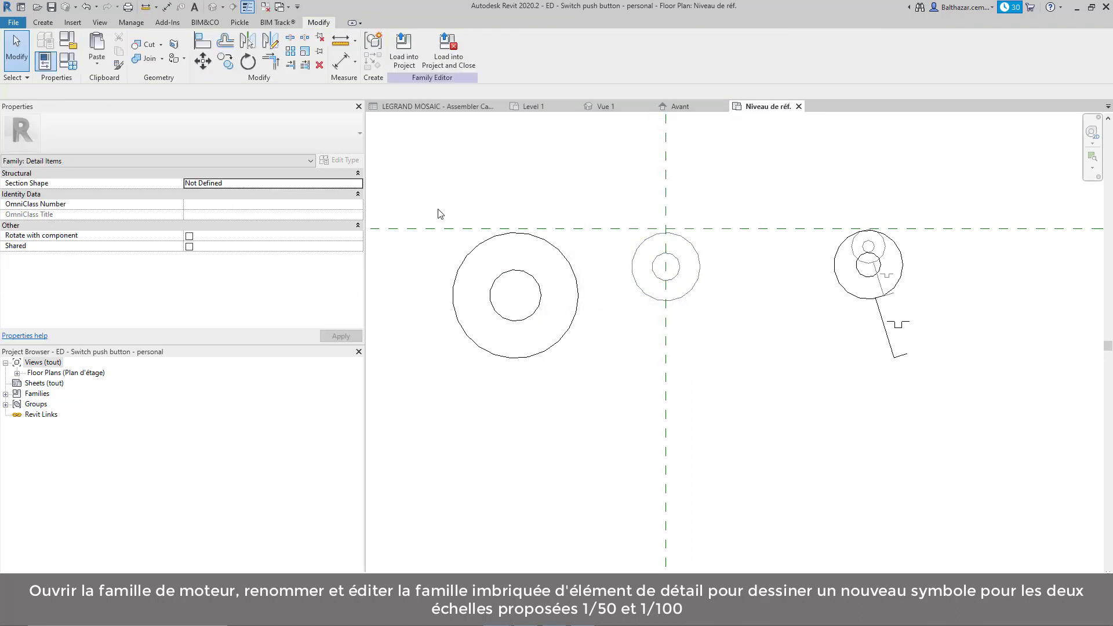
{"action": "left_click_drag", "start_coordinate": [441, 214], "coordinate": [592, 383]}
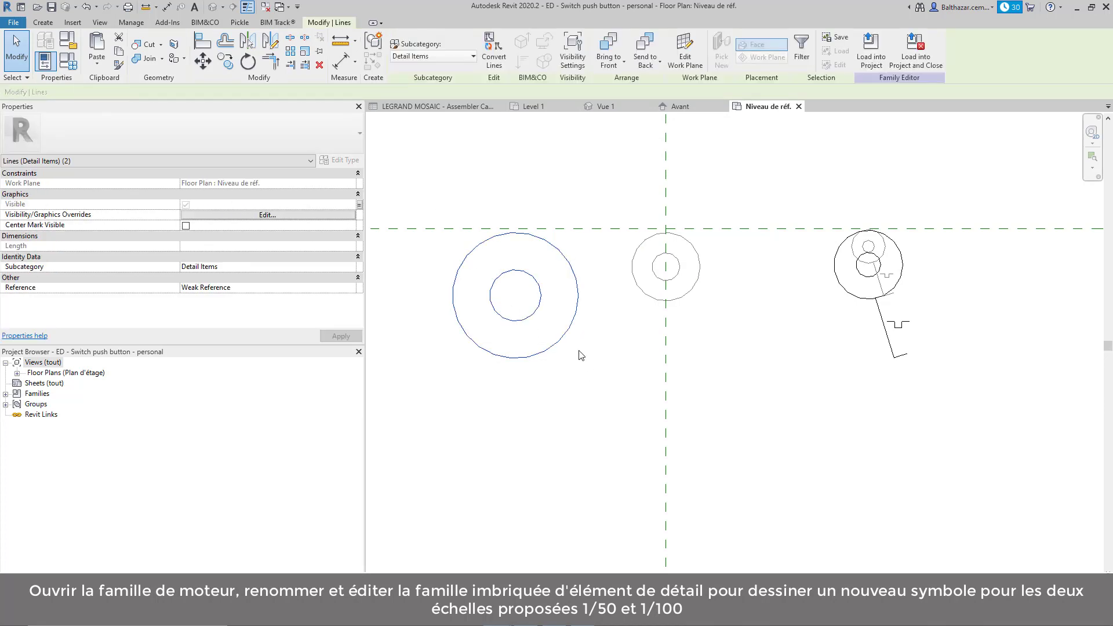
- Move the enlarged circles onto the reference crossing and delete the old right-hand switch symbol
{"action": "left_click", "coordinate": [202, 61]}
{"action": "left_click", "coordinate": [515, 233]}
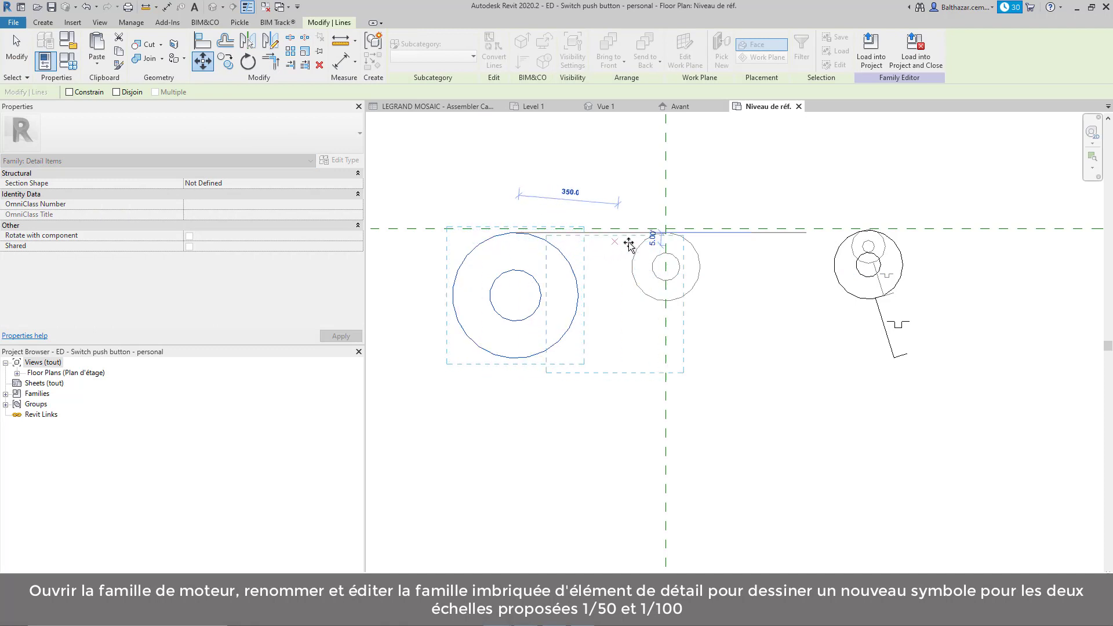
{"action": "left_click", "coordinate": [666, 232]}
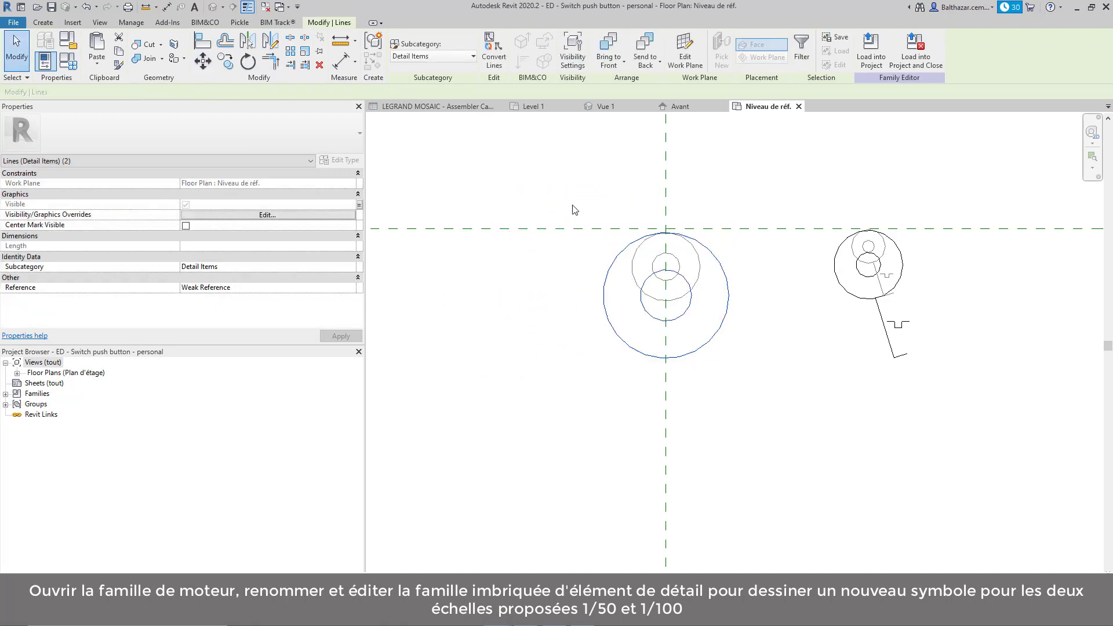
{"action": "key", "text": "Escape"}
{"action": "left_click_drag", "start_coordinate": [819, 198], "coordinate": [937, 391]}
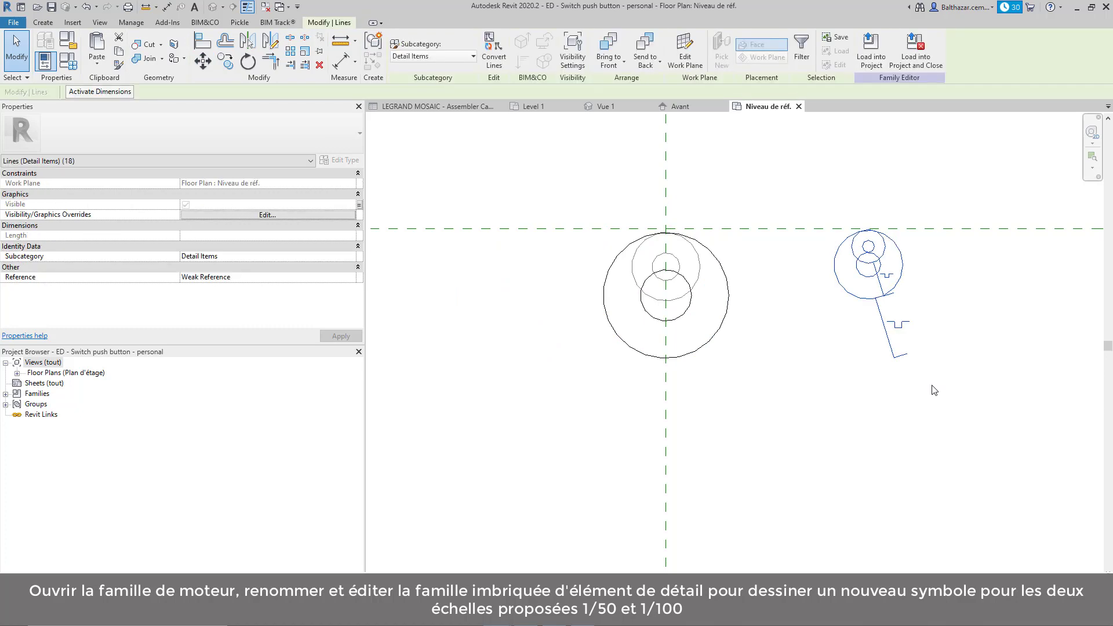
{"action": "key", "text": "Delete"}
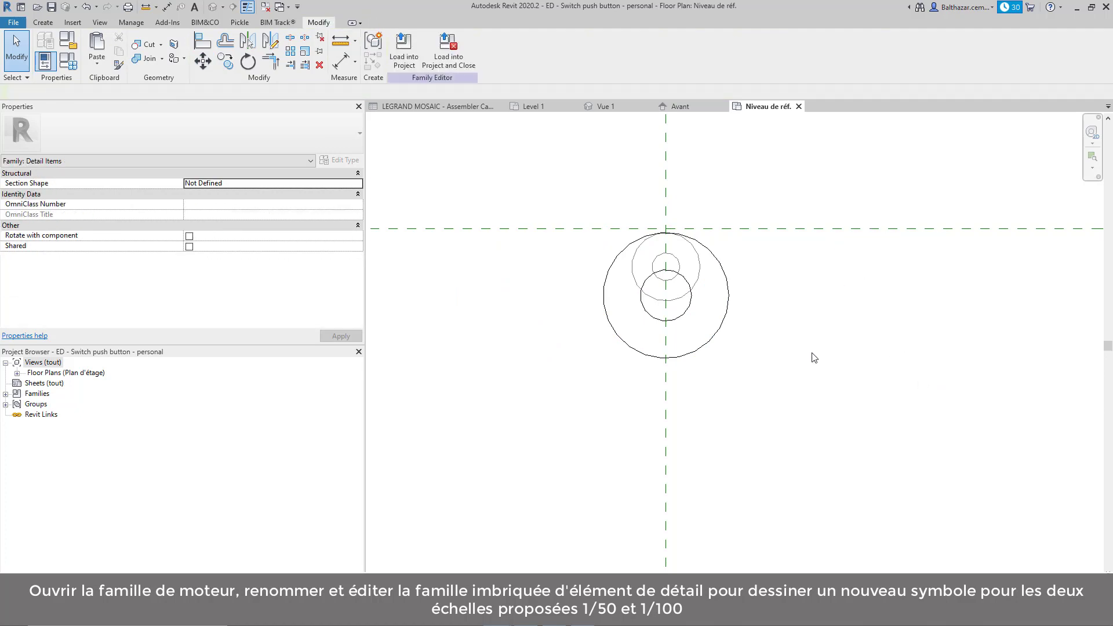
- Reload the redrawn detail family into the push-button family without saving, overwriting the existing version
{"action": "left_click", "coordinate": [263, 7]}
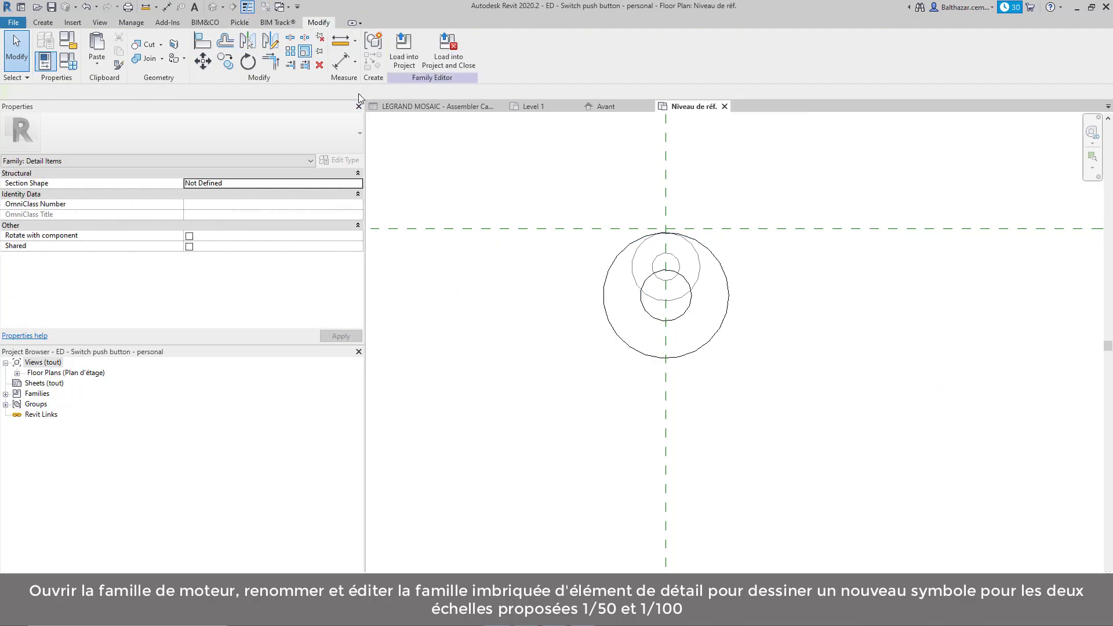
{"action": "left_click", "coordinate": [438, 48]}
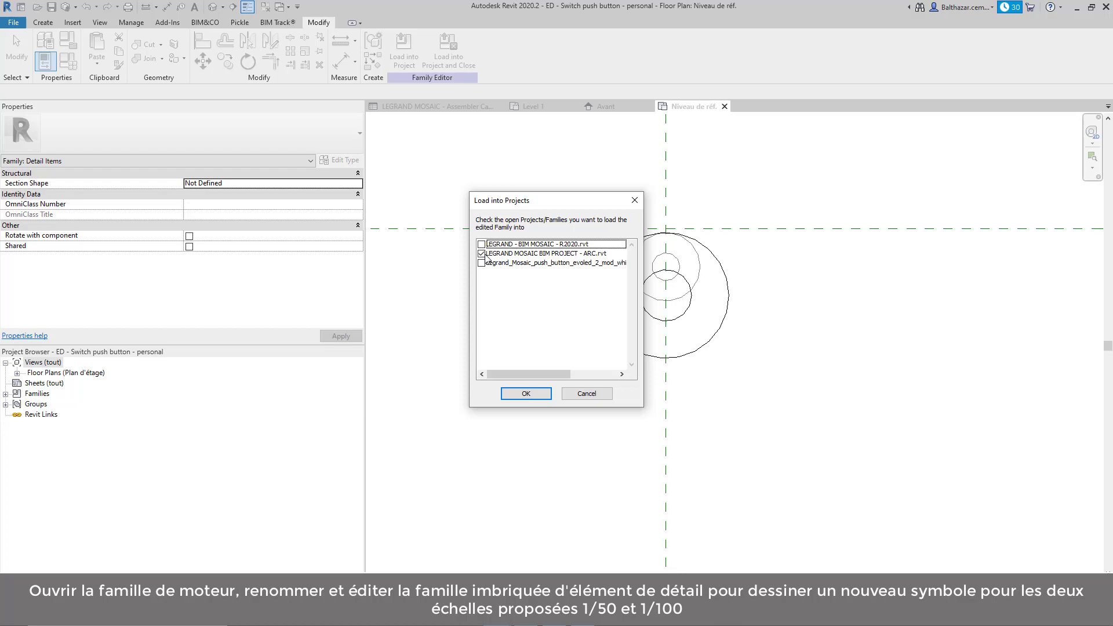
{"action": "left_click", "coordinate": [482, 254]}
{"action": "left_click", "coordinate": [481, 263]}
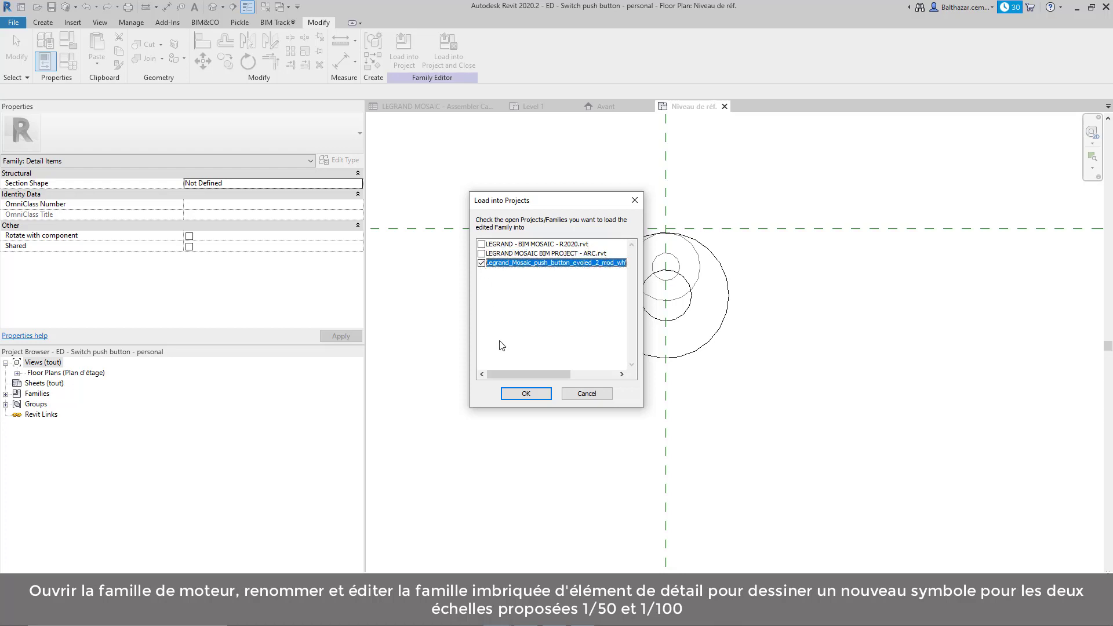
{"action": "left_click", "coordinate": [524, 393]}
{"action": "left_click", "coordinate": [579, 314]}
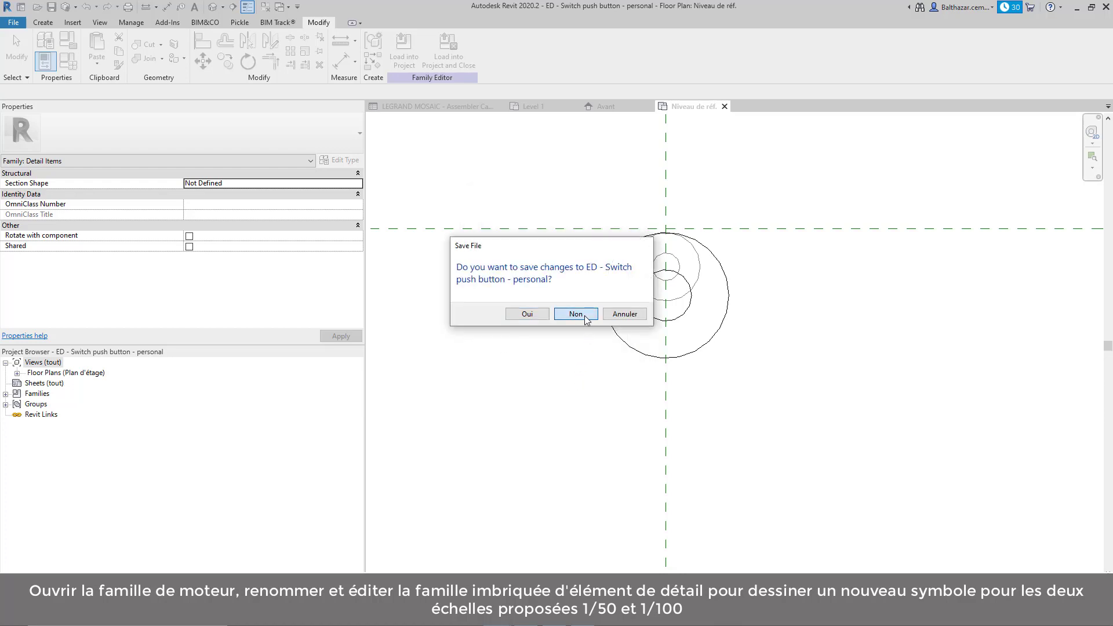
{"action": "left_click", "coordinate": [566, 280]}
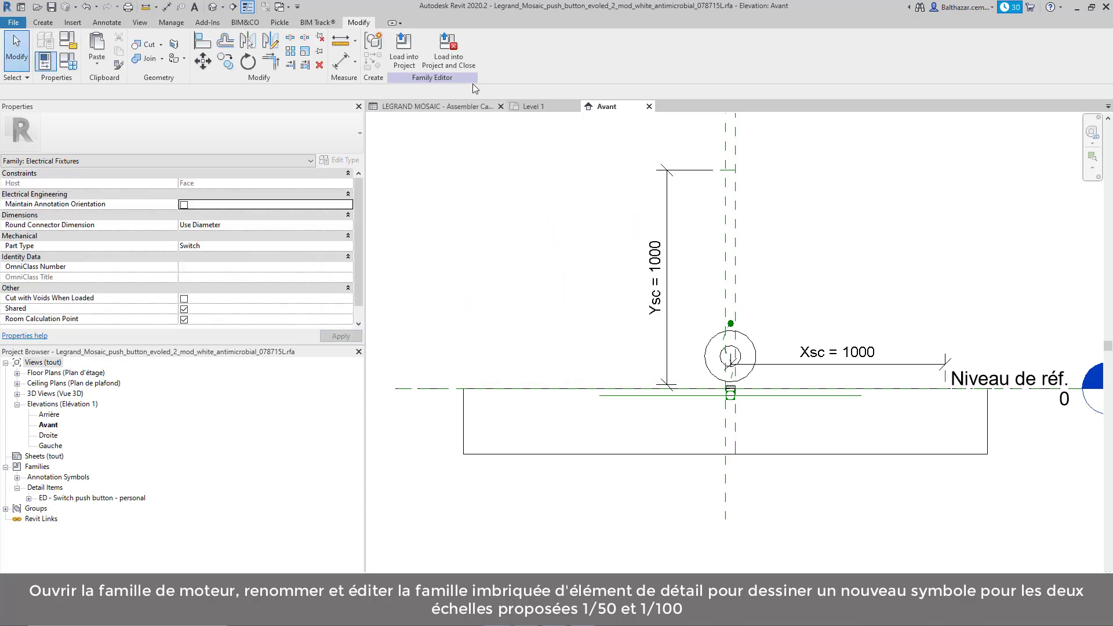
- Load the push-button family into LEGRAND MOSAIC BIM PROJECT - ARC, closing it unsaved
{"action": "left_click", "coordinate": [448, 51]}
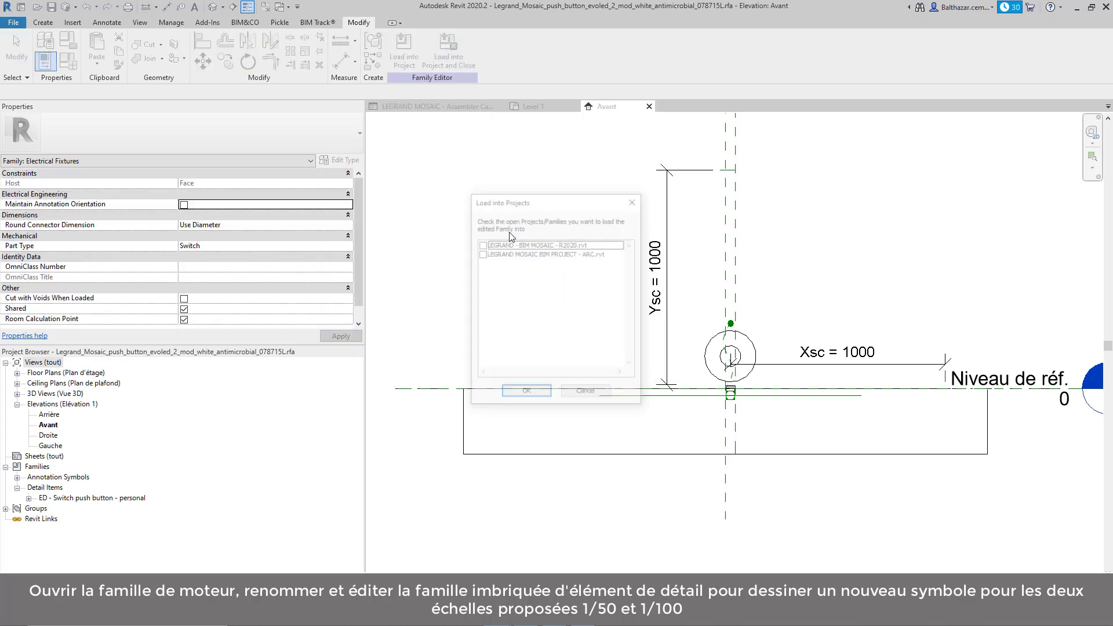
{"action": "left_click", "coordinate": [481, 253]}
{"action": "left_click", "coordinate": [526, 393]}
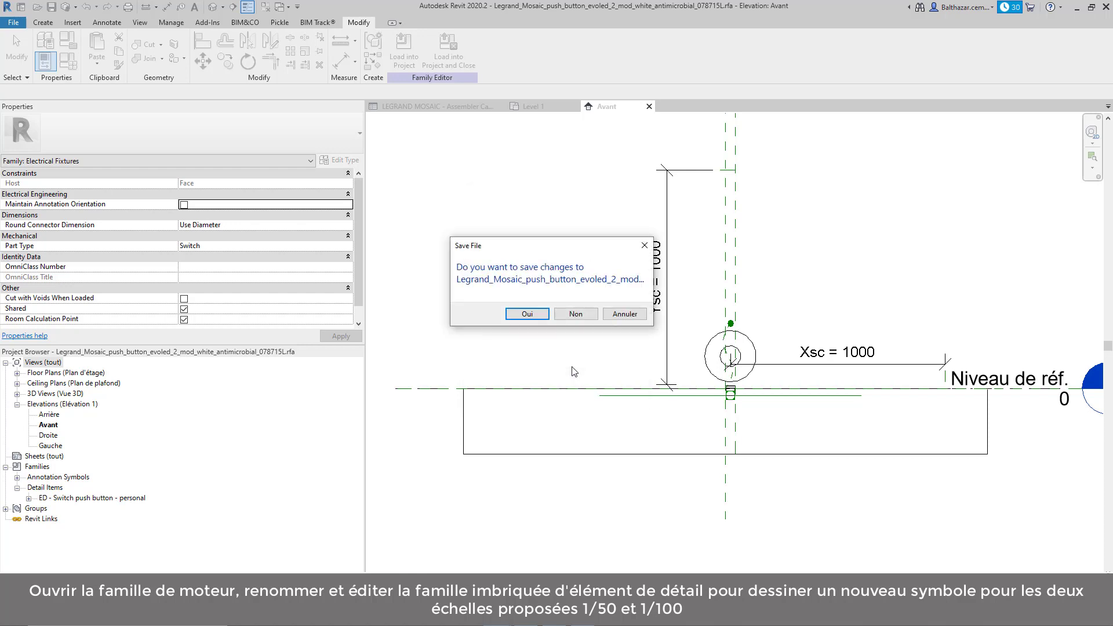
{"action": "left_click", "coordinate": [569, 315]}
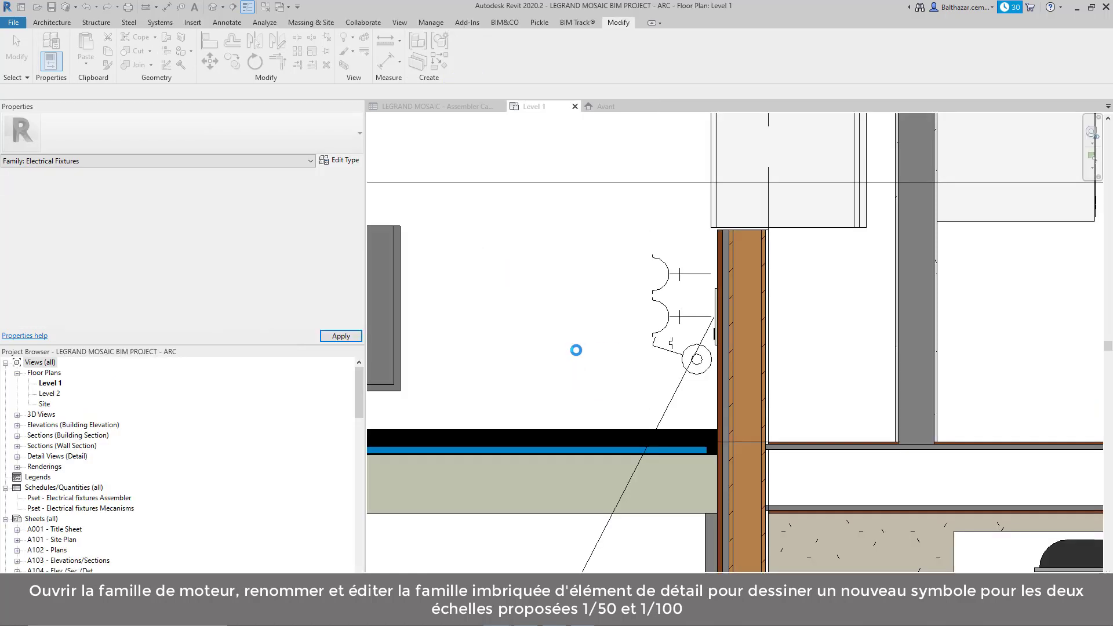
- Overwrite the existing push-button family and check the new double-circle switch on the 1:50 Level 1 plan
{"action": "left_click", "coordinate": [557, 284]}
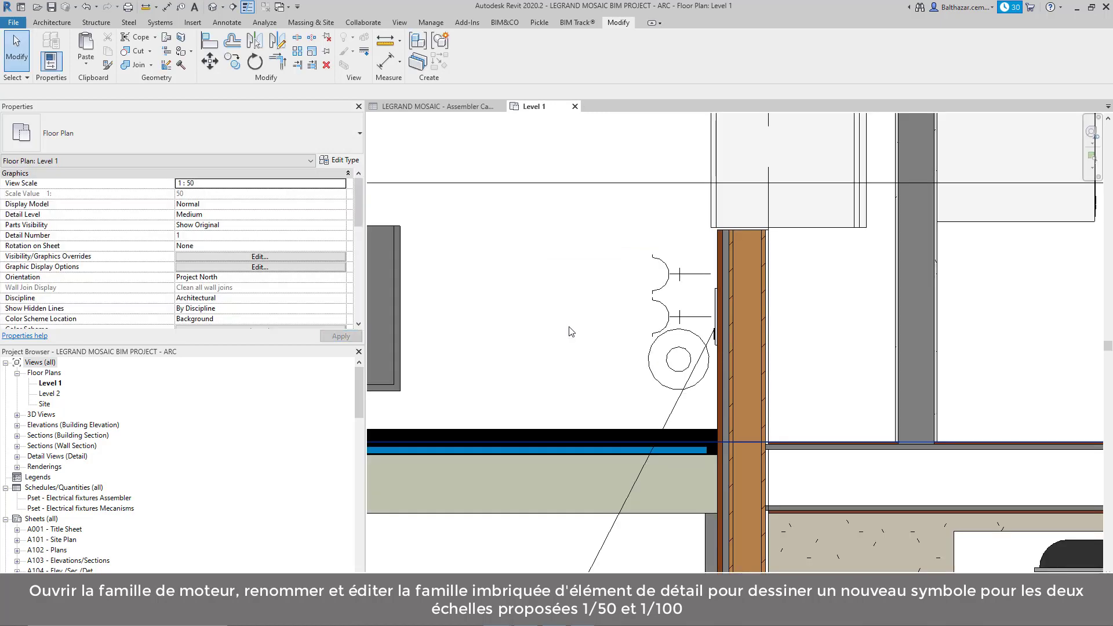
{"action": "left_click", "coordinate": [570, 328]}
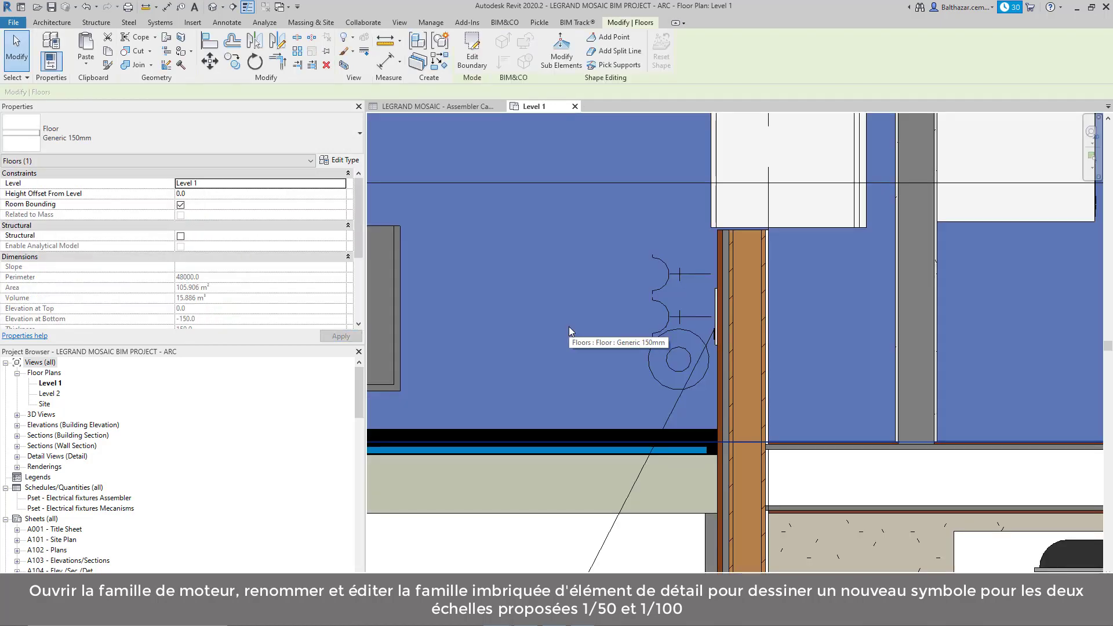
{"action": "key", "text": "Escape"}
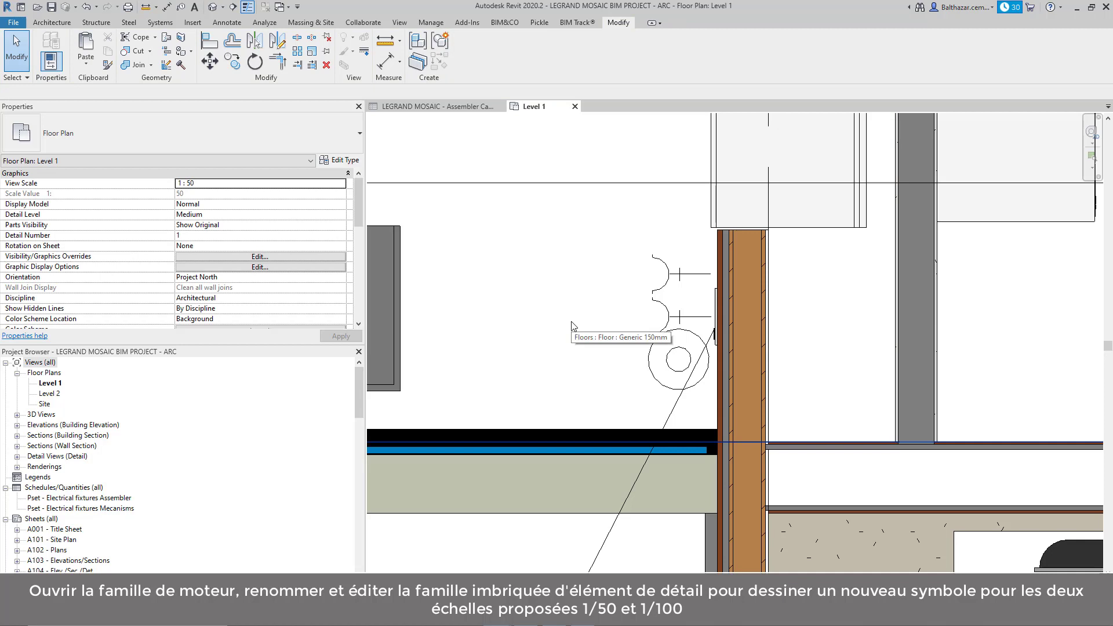